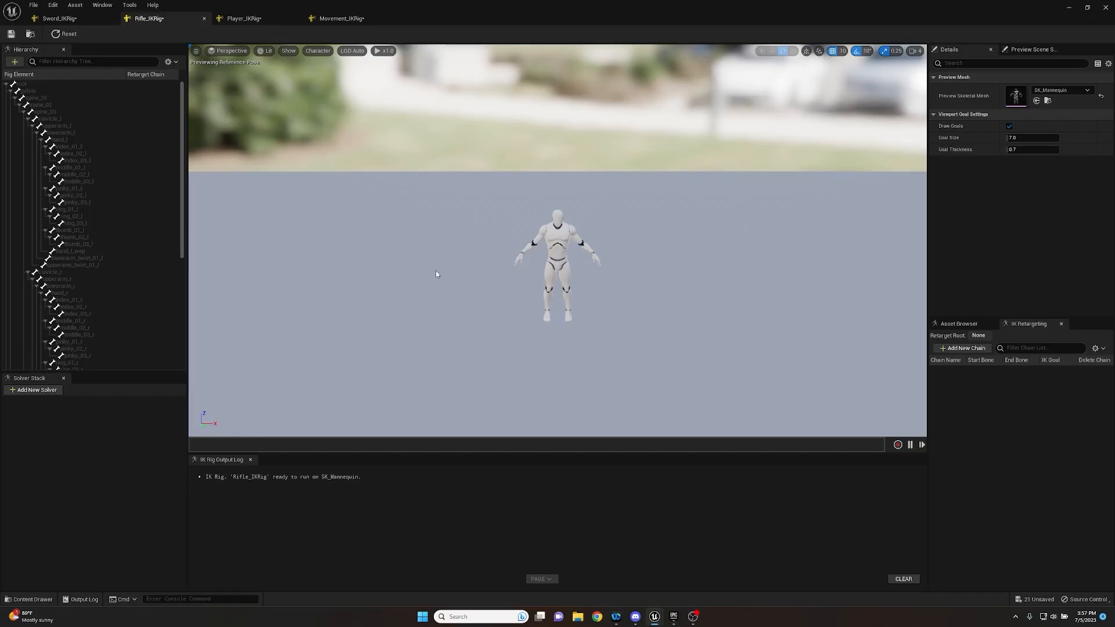
right_click(23, 85)
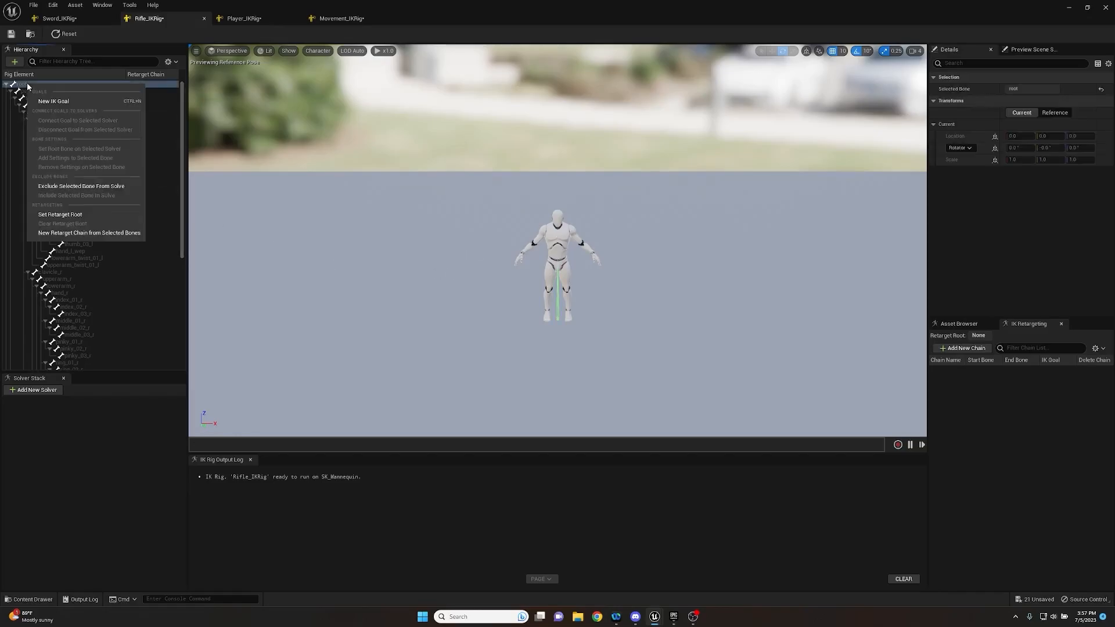
left_click(443, 132)
left_click(1069, 7)
left_click(405, 527)
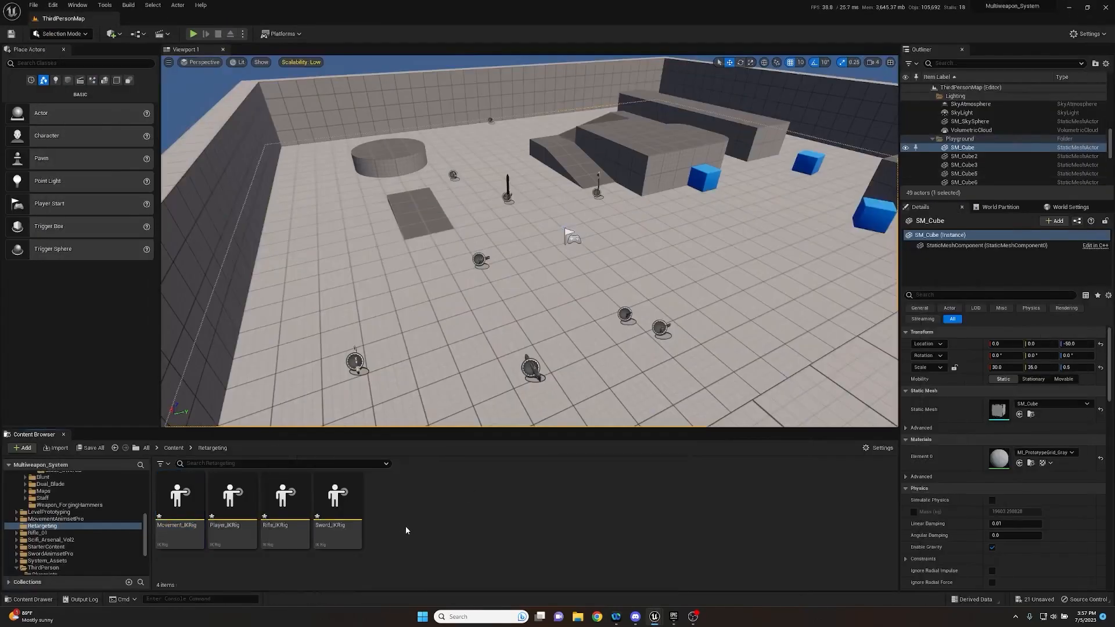
right_click(406, 526)
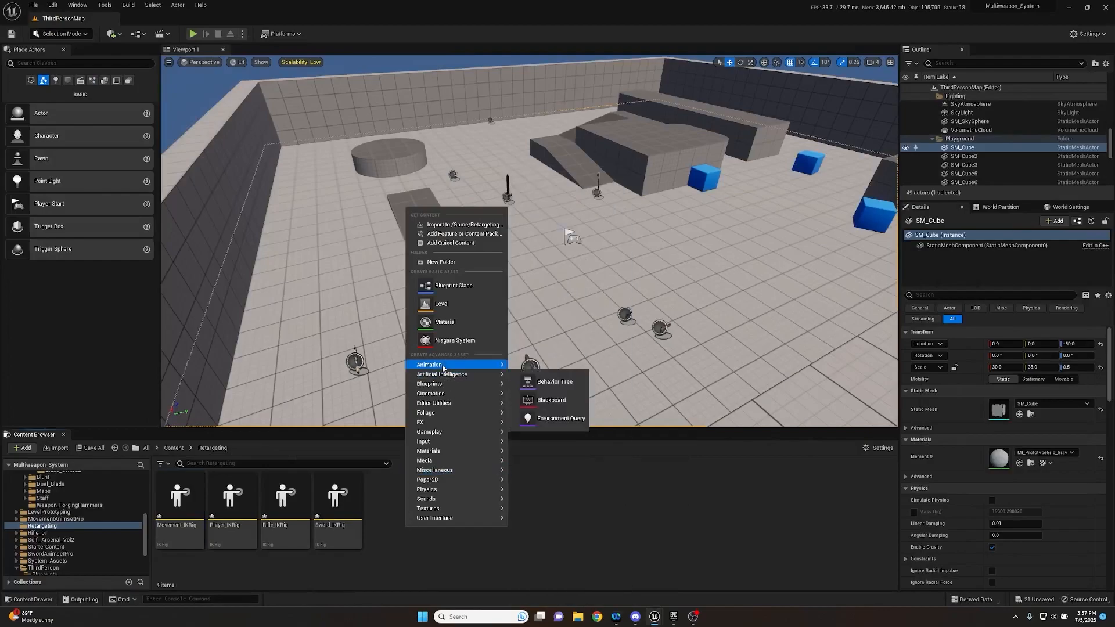
mouse_move(443, 367)
mouse_move(534, 541)
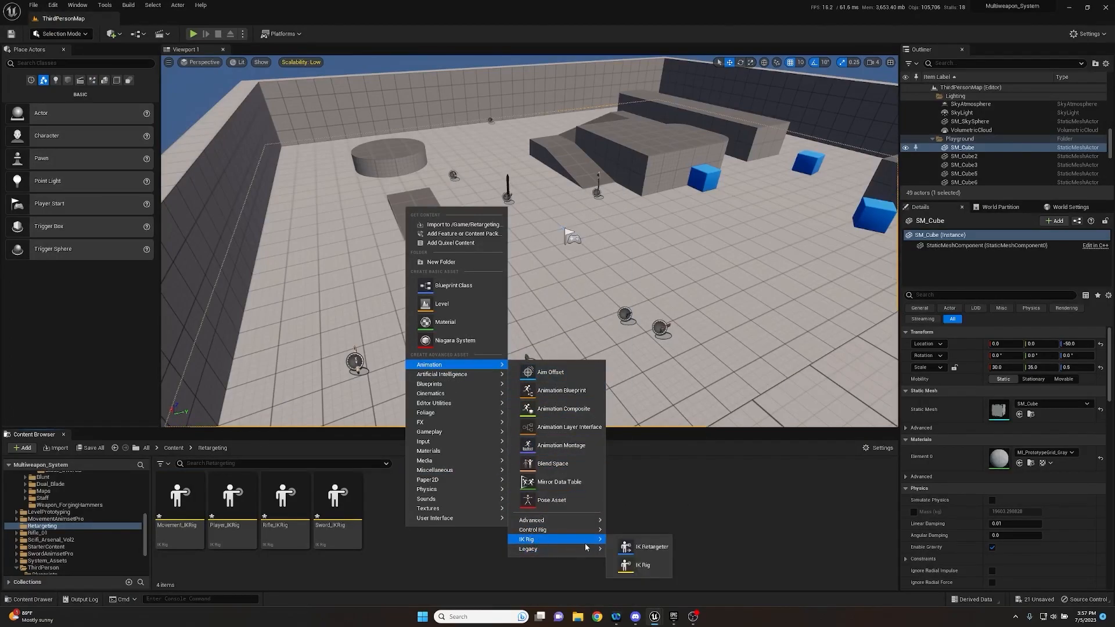
left_click(653, 572)
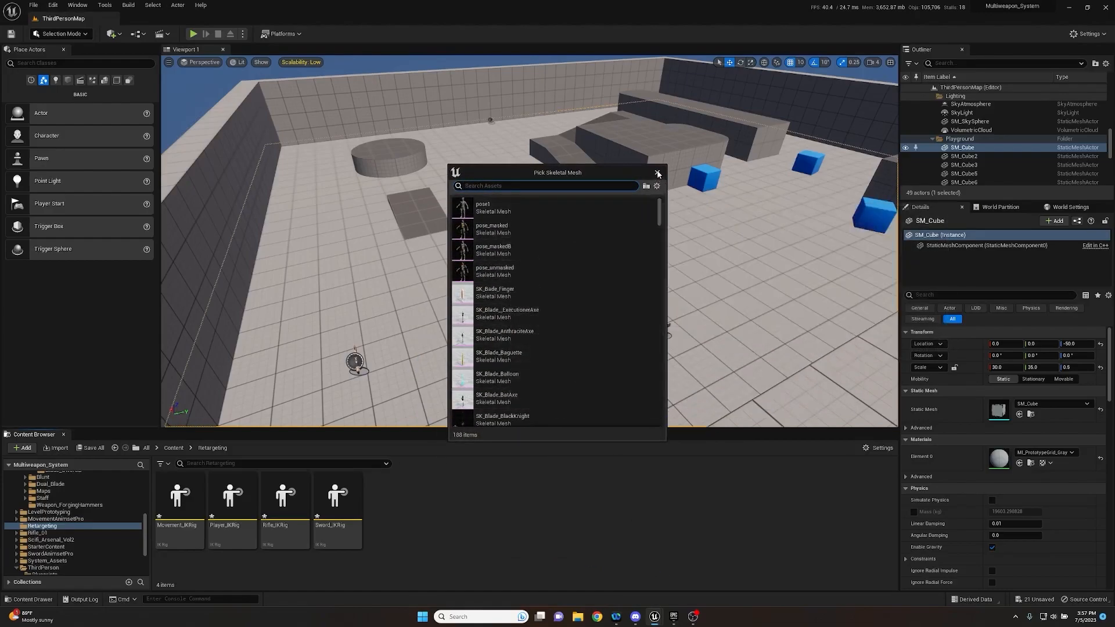
left_click(658, 175)
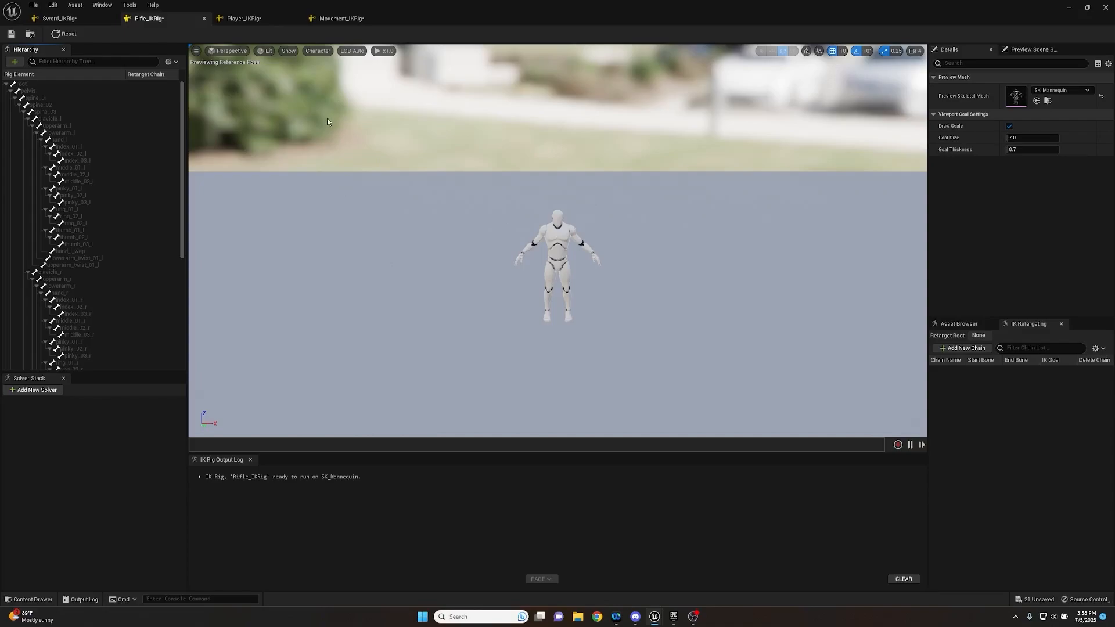
- Create a retarget chain from the root bone with the suggested name and no goal, and set the pelvis as retarget root
left_click(41, 85)
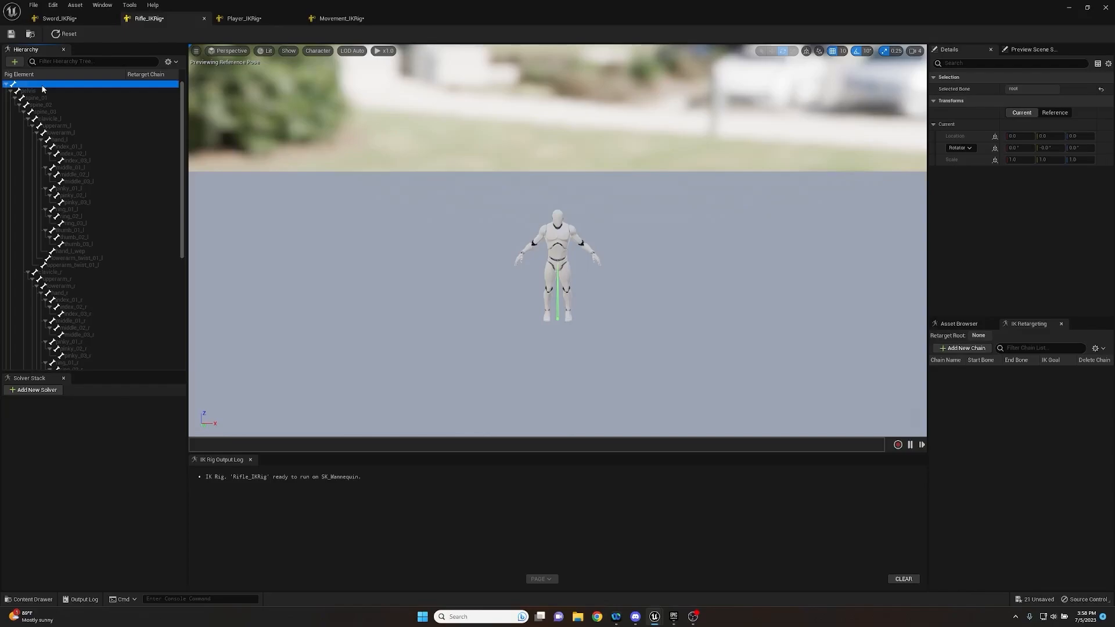
right_click(40, 84)
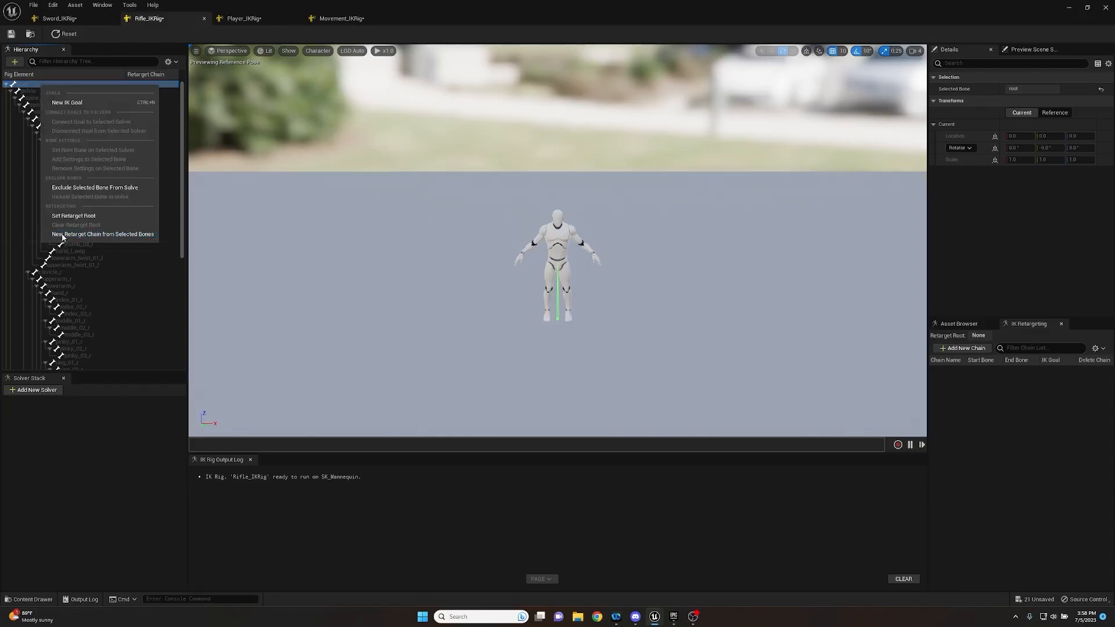
left_click(73, 234)
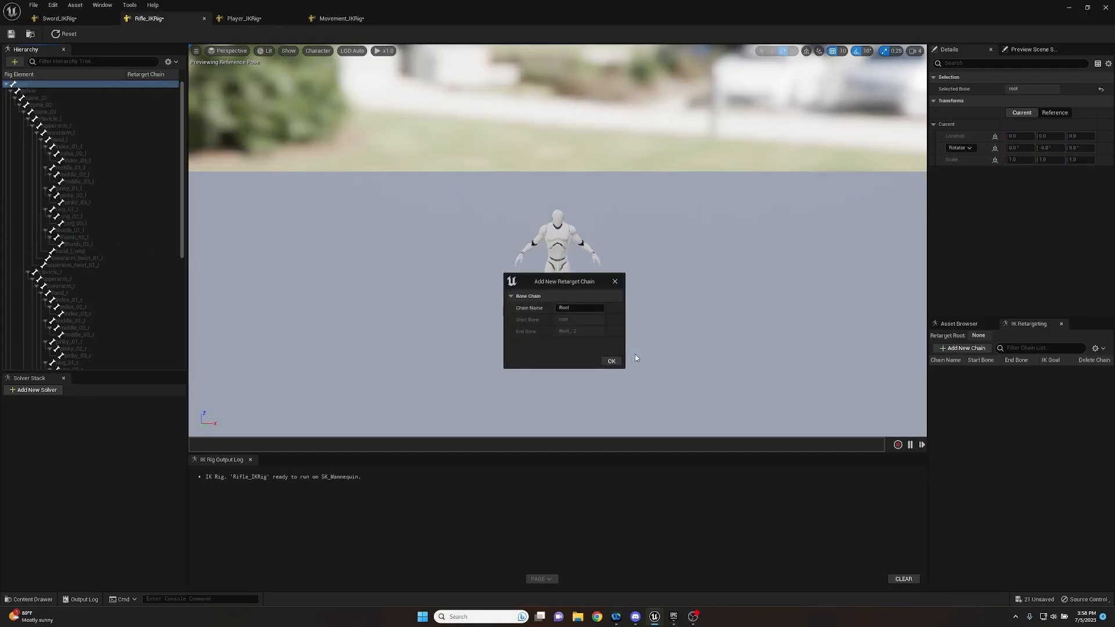
left_click(612, 361)
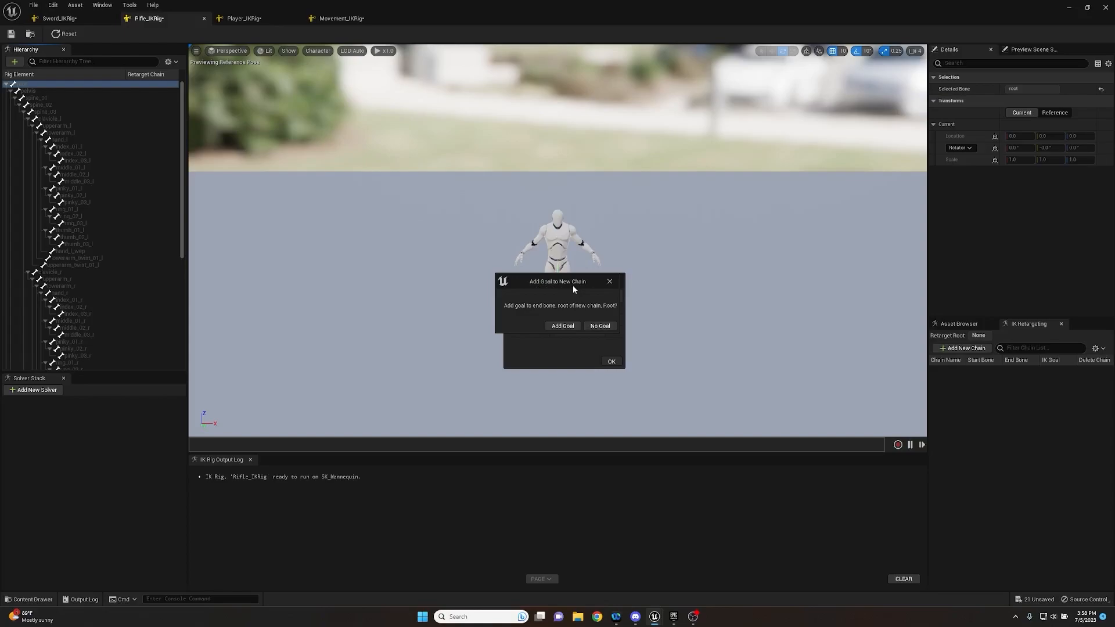
left_click(606, 327)
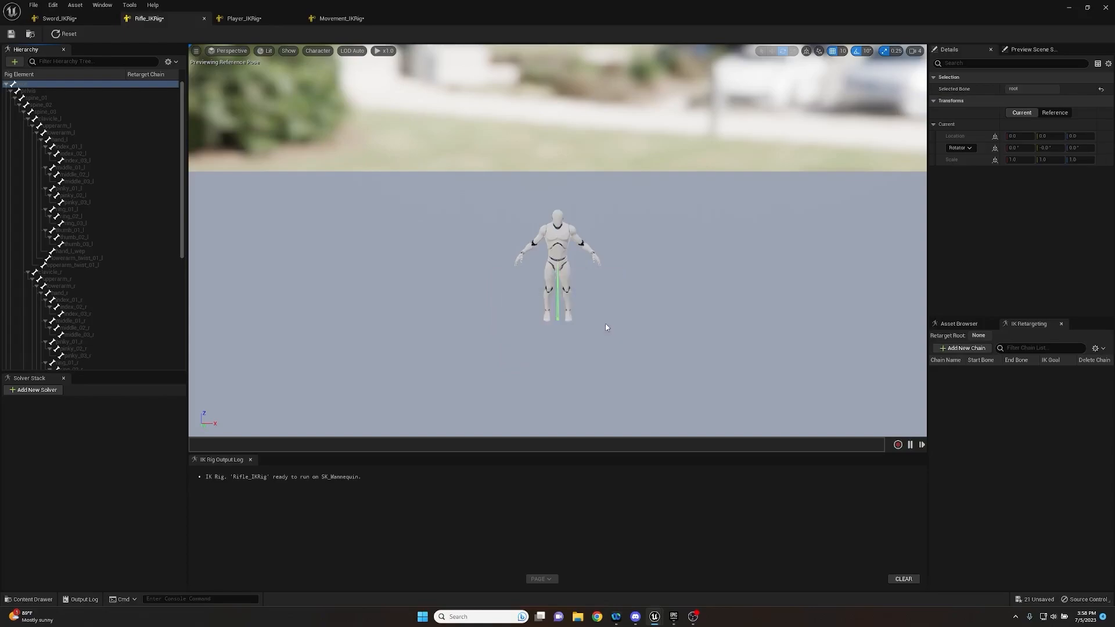
right_click(26, 91)
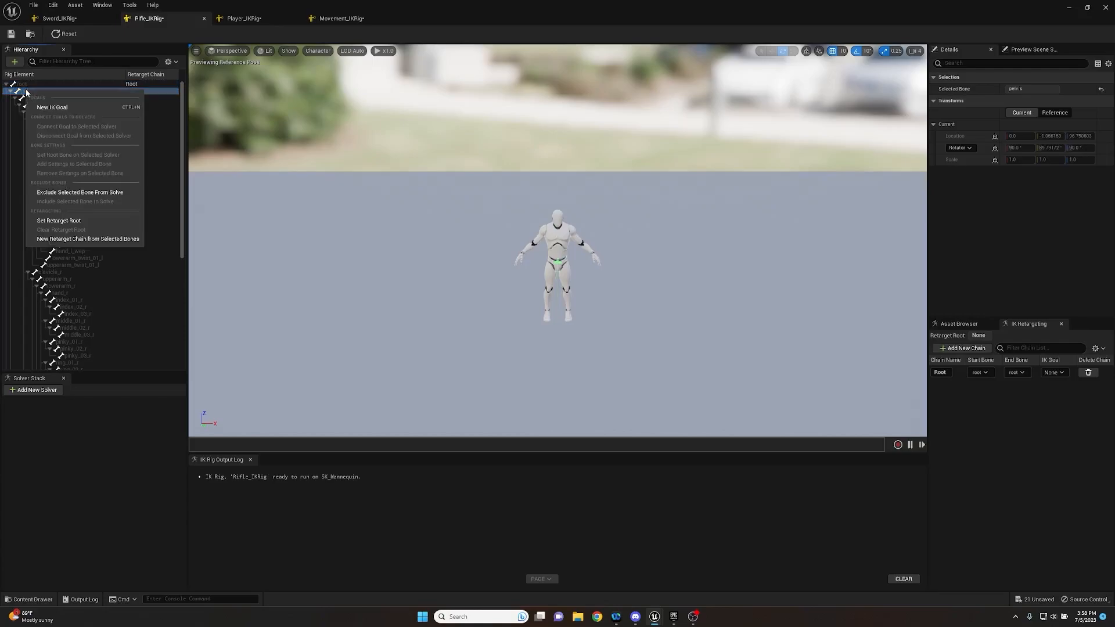
left_click(58, 220)
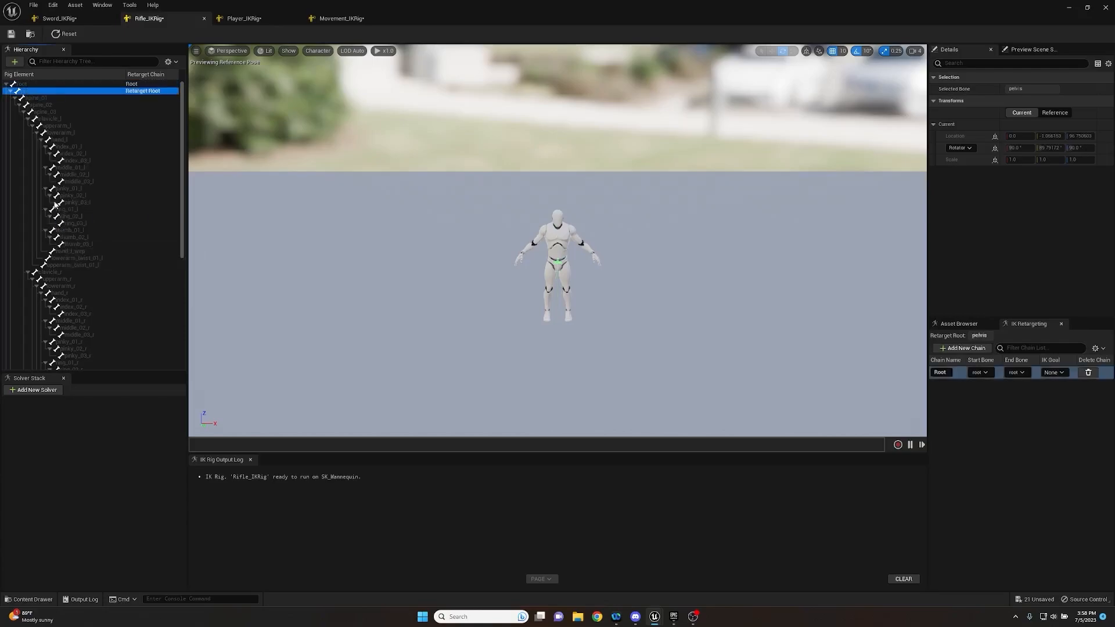
- Create a retarget chain from the spine bones spine_01 to spine_03, keeping the suggested name and adding no goal
left_click(42, 97)
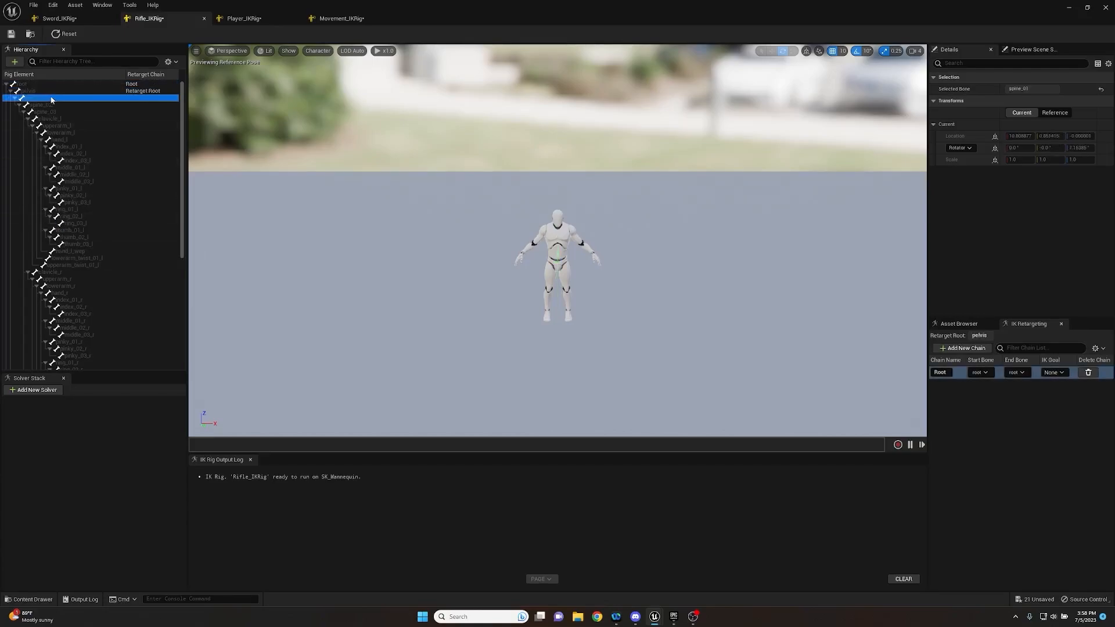
left_click(59, 111, "shift")
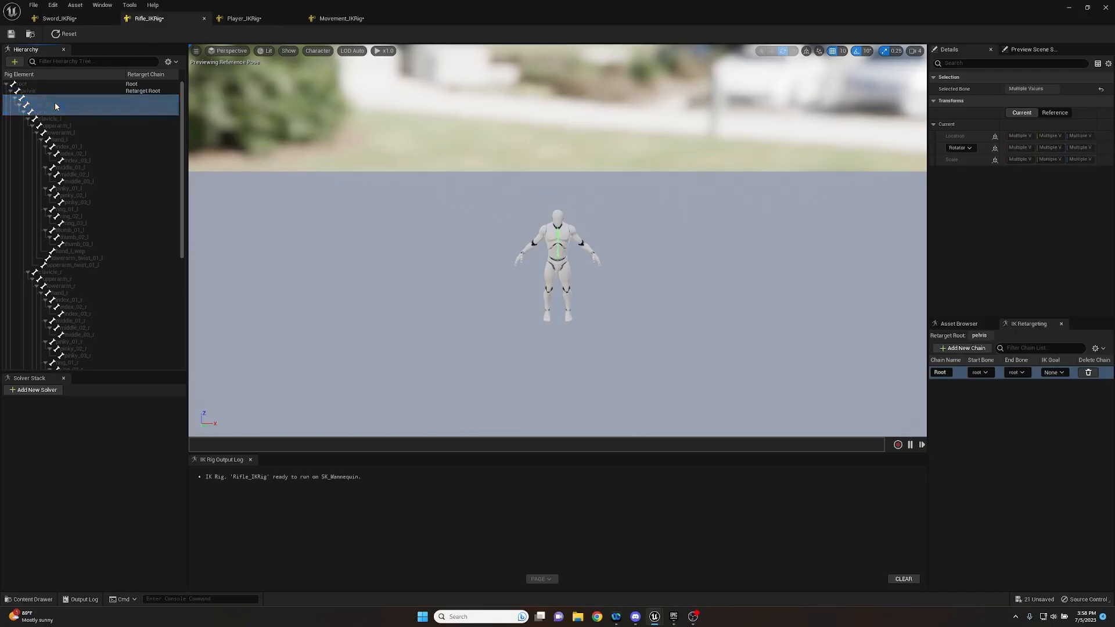
right_click(54, 102)
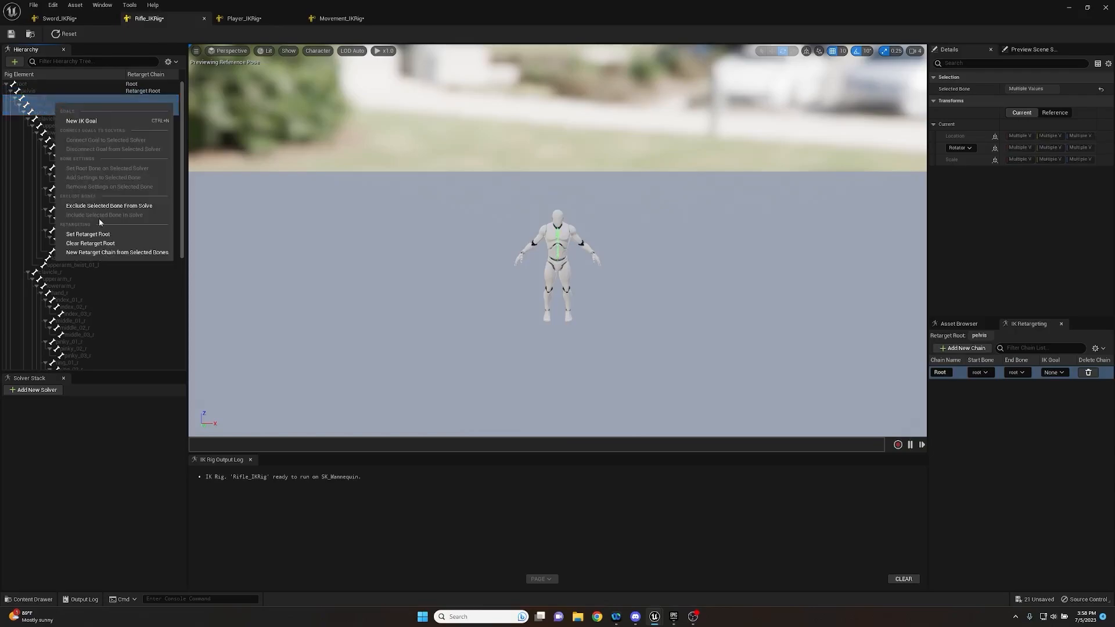
left_click(88, 254)
left_click(614, 360)
left_click(607, 326)
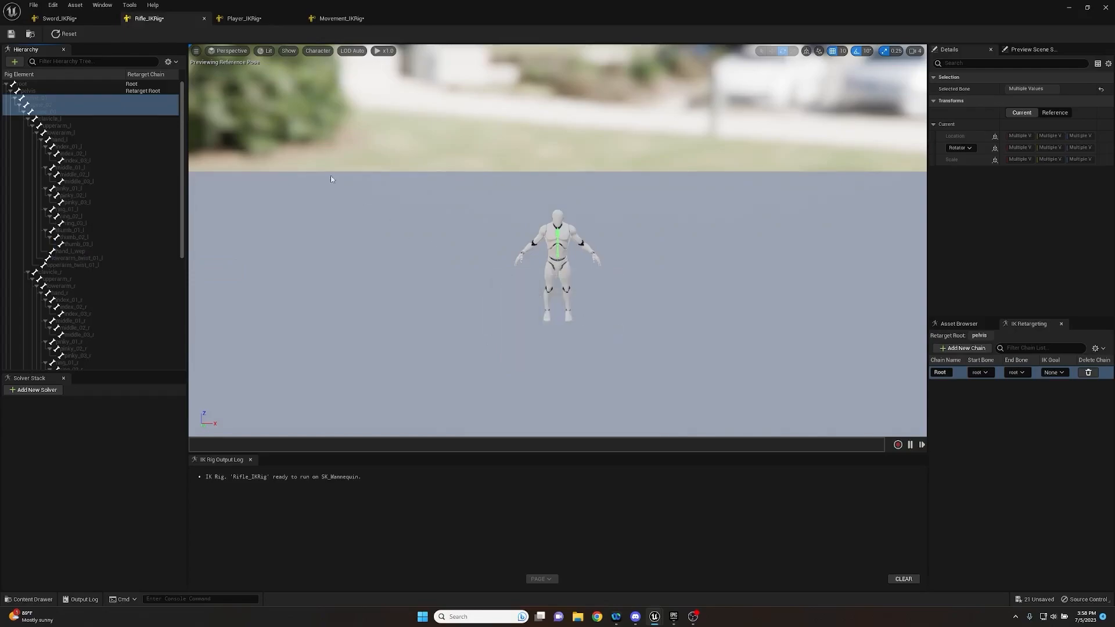
- Create a retarget chain for the left arm from clavicle_l to hand_l, keeping the suggested name and adding no goal
left_click(59, 116)
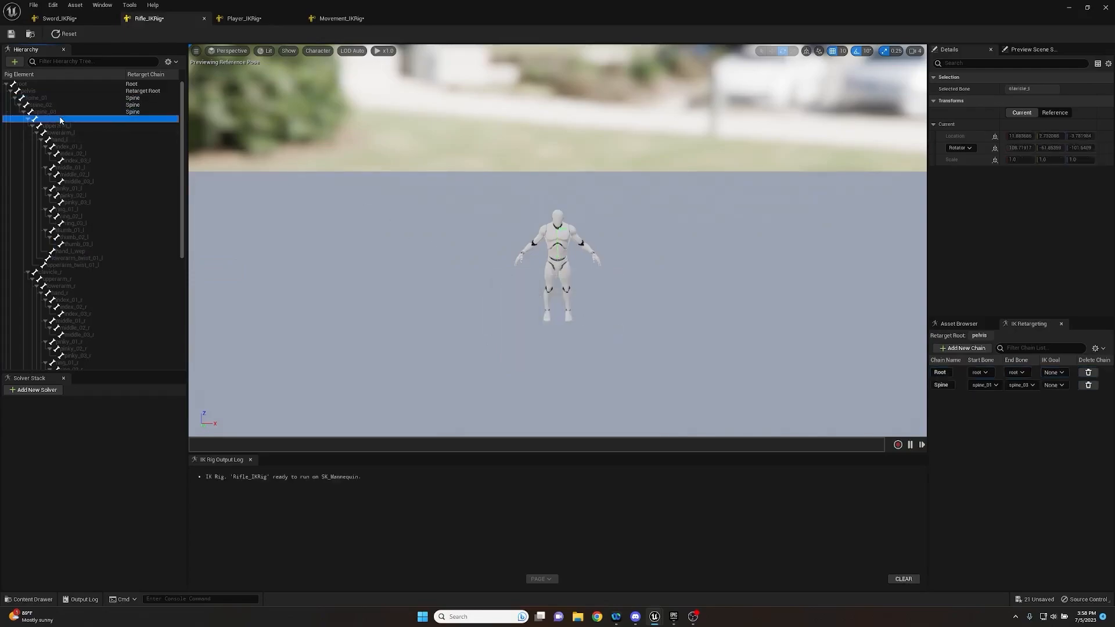
left_click(65, 140, "shift")
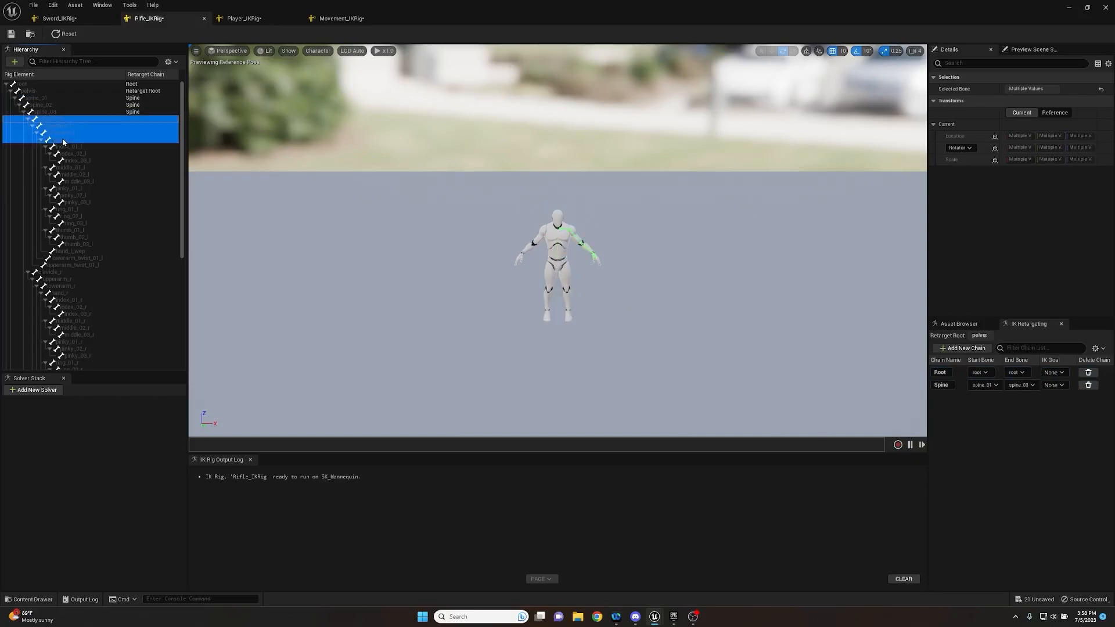
right_click(60, 129)
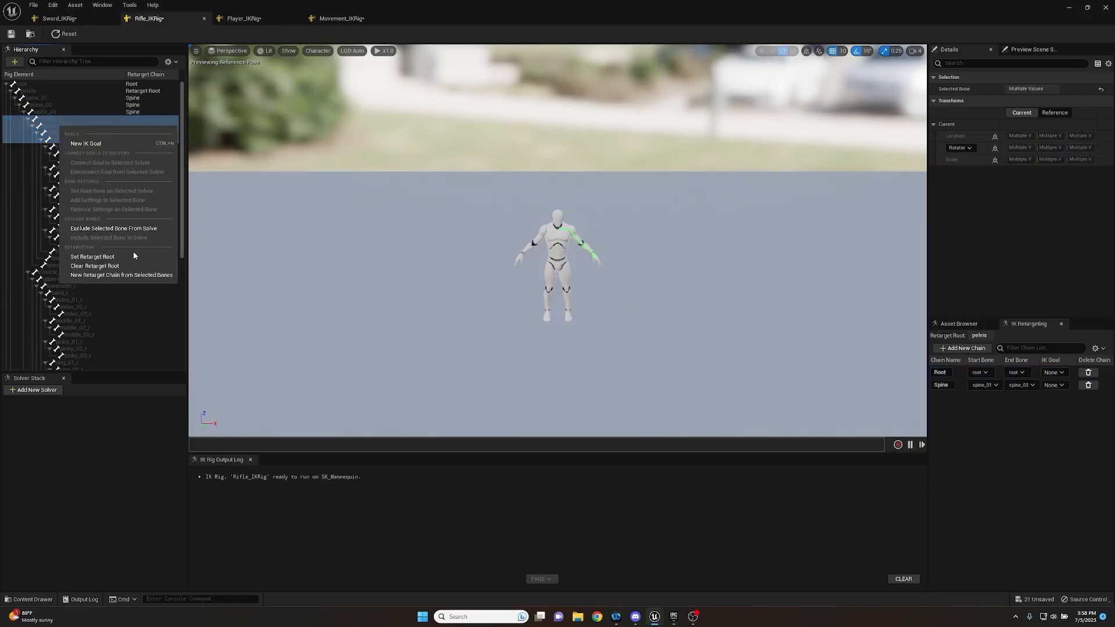
left_click(114, 275)
left_click(612, 366)
left_click(612, 328)
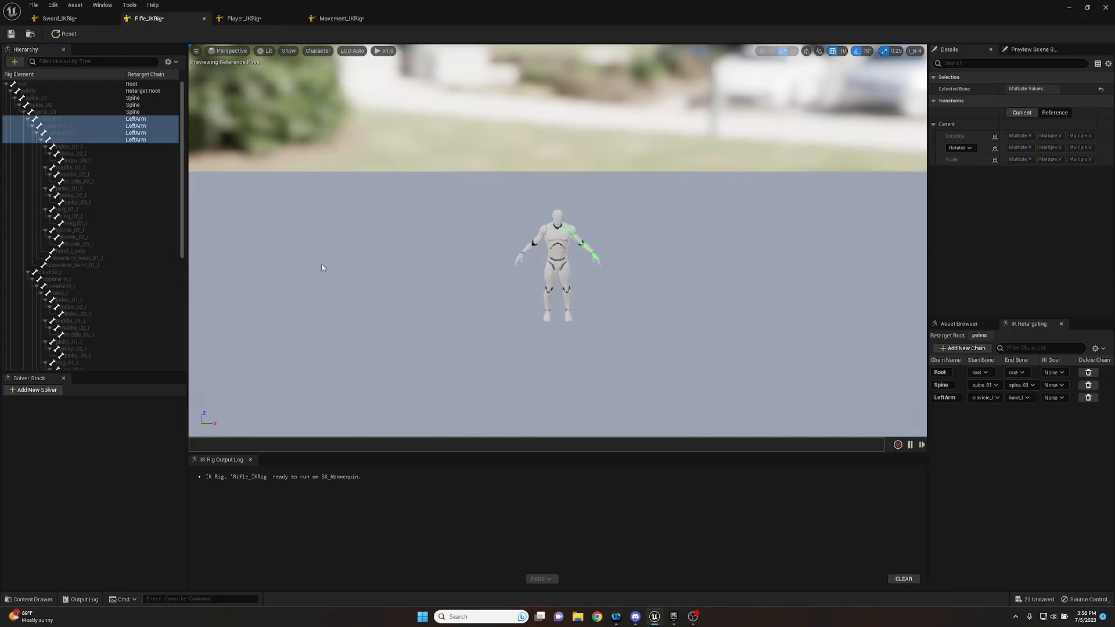
- Create separate retarget chains for the left index, middle, pinky, ring and thumb bones, keeping the suggested names and adding no goals
left_click(81, 147)
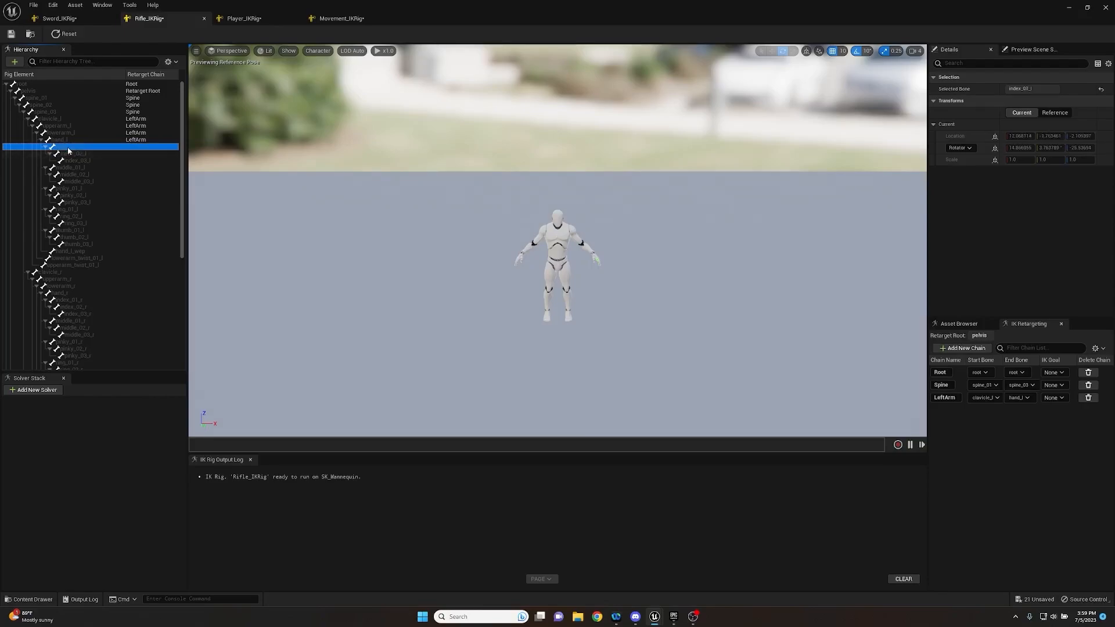
left_click(88, 244, "shift")
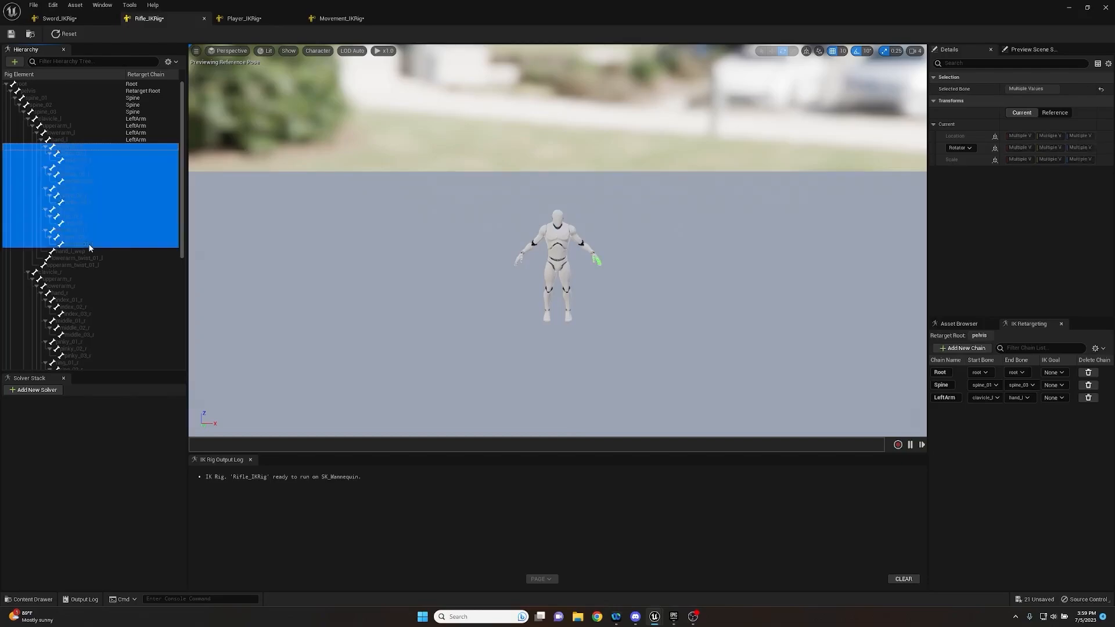
right_click(85, 203)
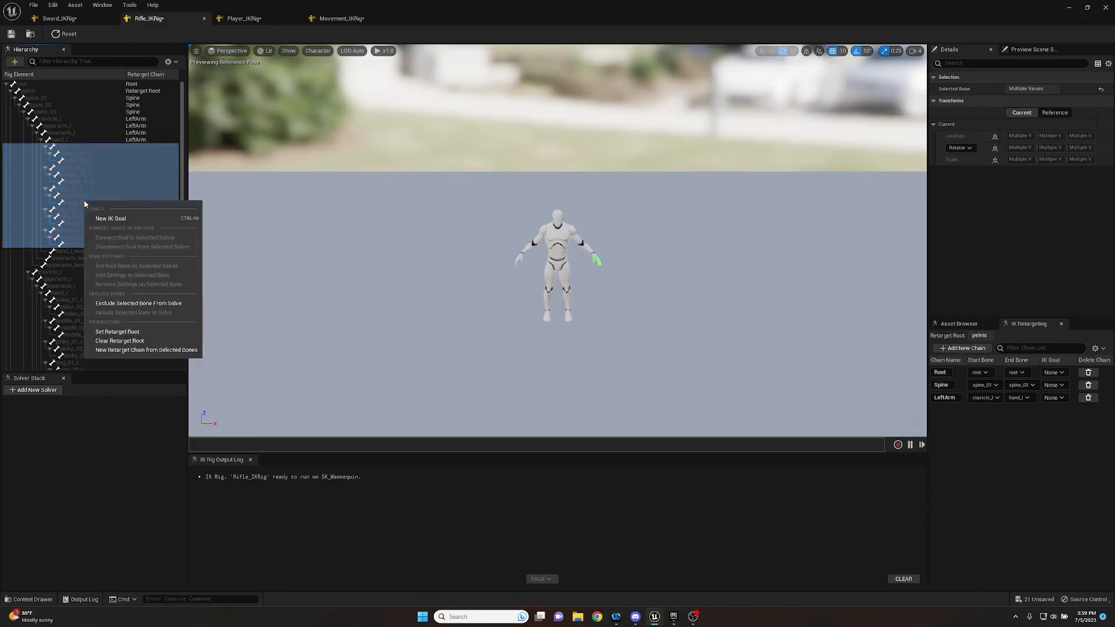
left_click(146, 350)
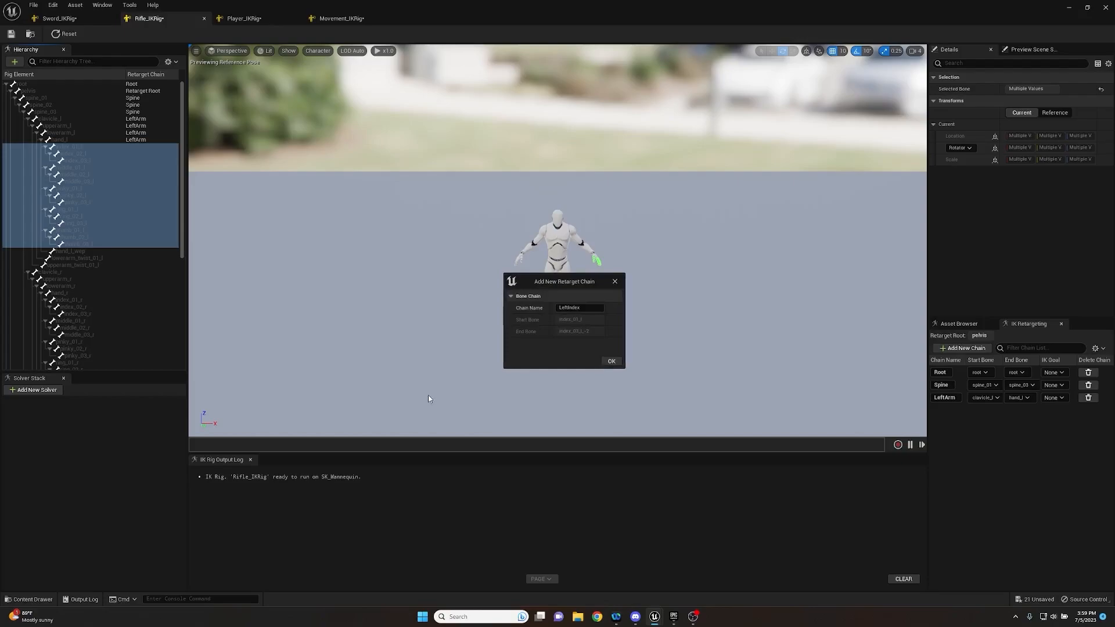
left_click(611, 361)
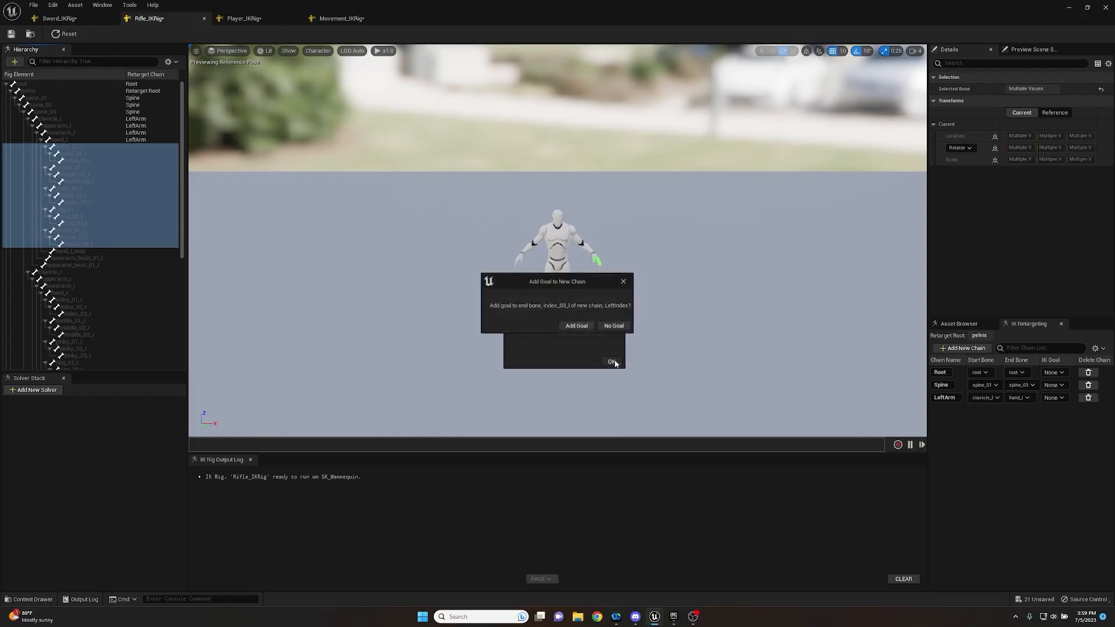
left_click(610, 325)
left_click(613, 361)
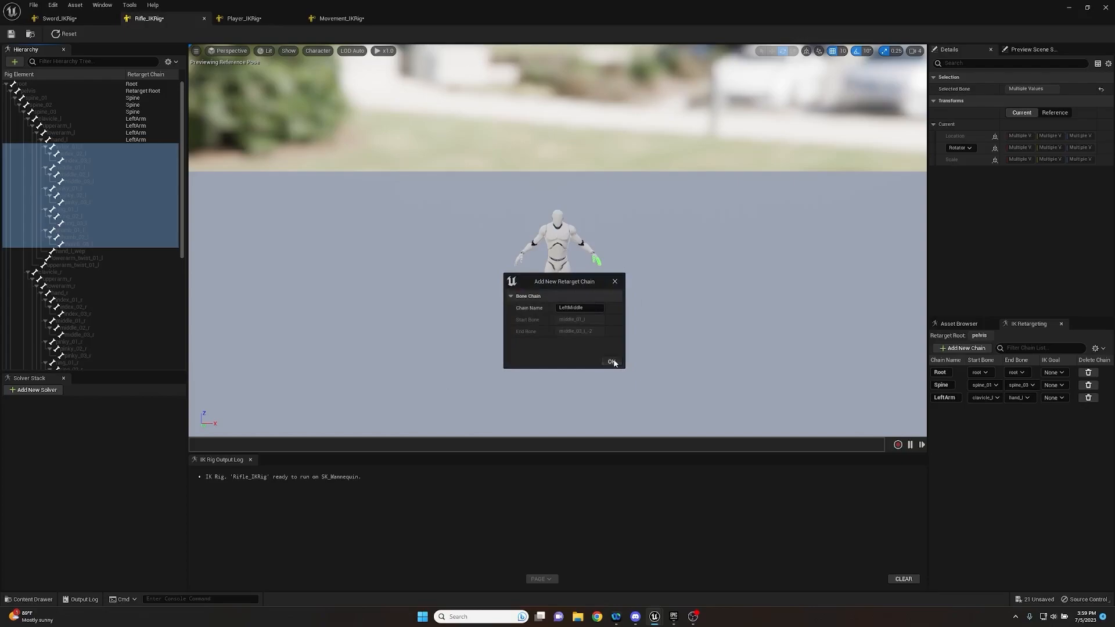
left_click(618, 326)
left_click(612, 361)
left_click(614, 326)
left_click(613, 362)
left_click(616, 326)
left_click(611, 362)
left_click(617, 326)
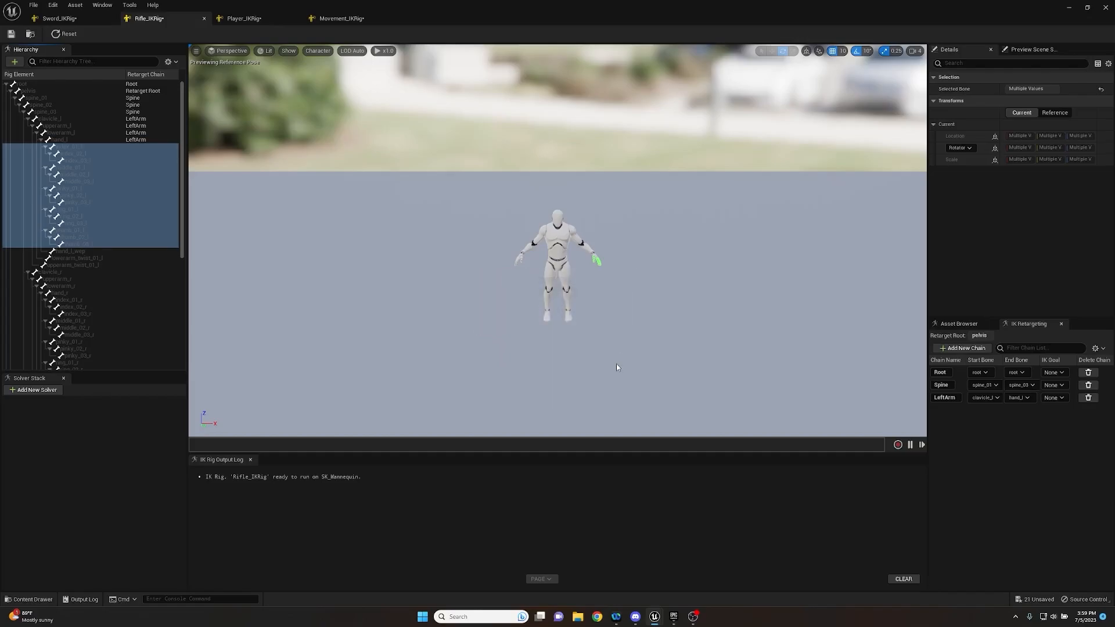
left_click(348, 300)
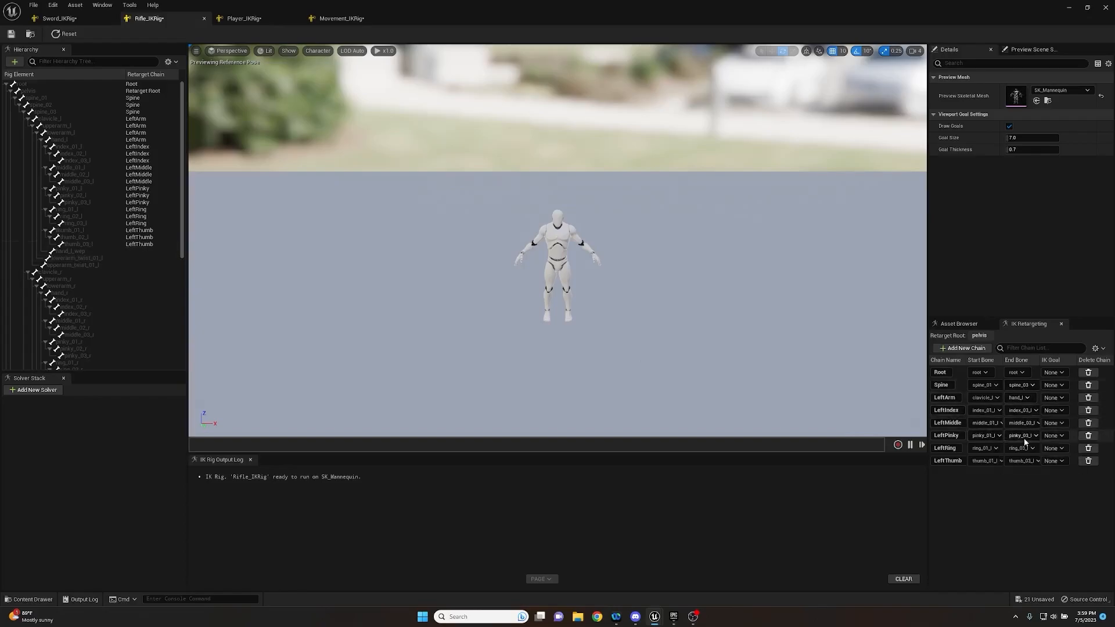
- Create a retarget chain for the right arm from clavicle_r to hand_r, keeping the suggested name and adding no goal
left_click(57, 273)
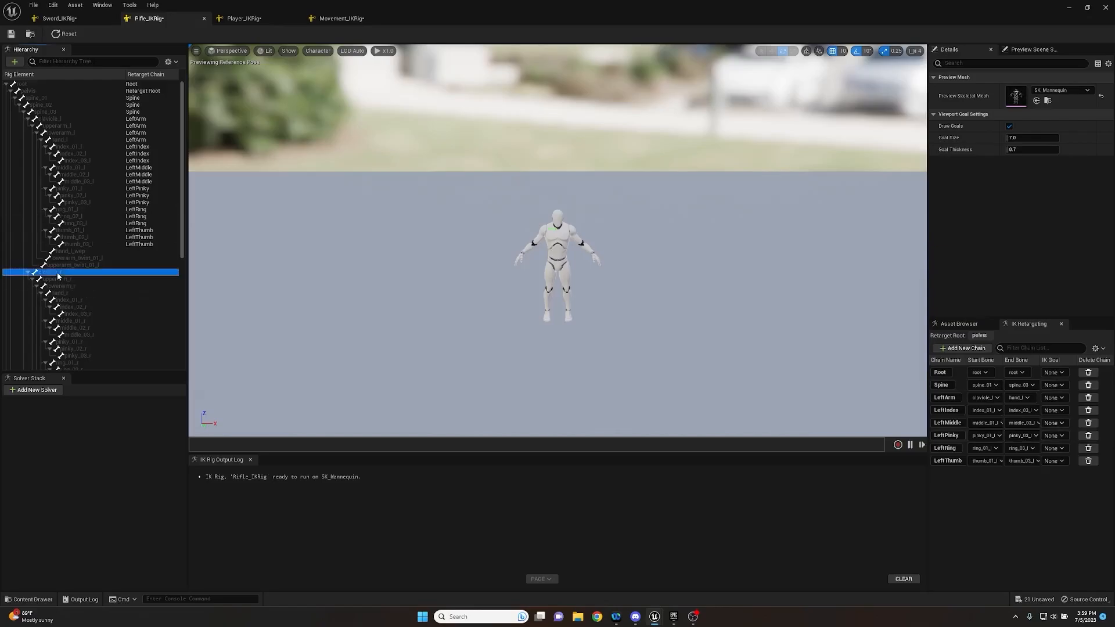
left_click(58, 293, "shift")
right_click(58, 285)
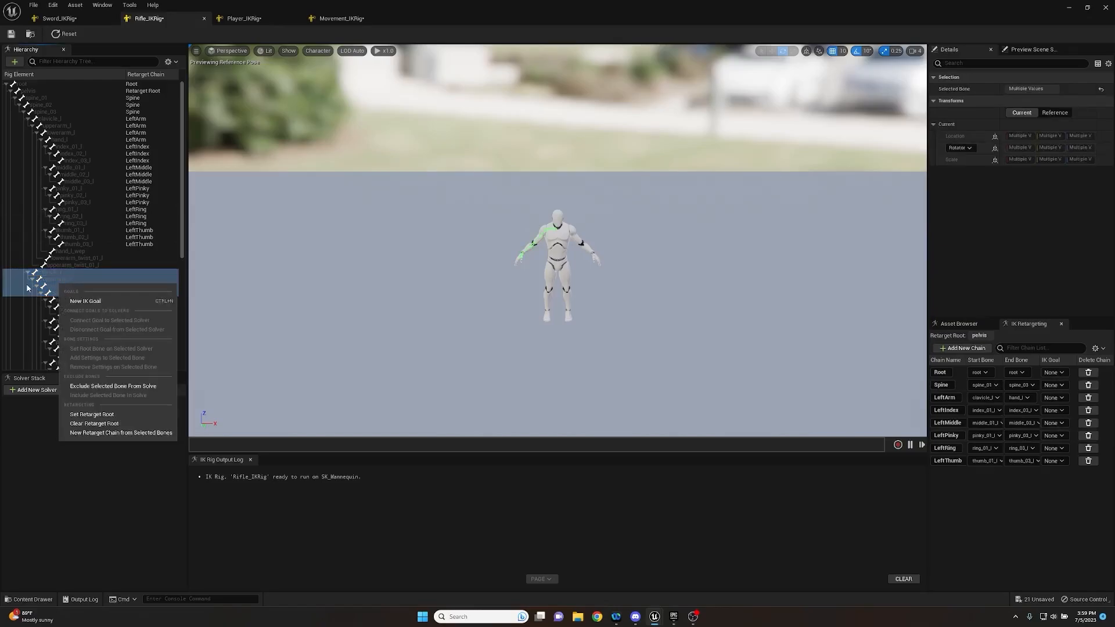
left_click(96, 433)
left_click(612, 361)
left_click(608, 327)
- Create separate retarget chains for the right index, middle, pinky, ring and thumb bones, keeping the suggested names and adding no goals
left_click(131, 300)
scroll(131, 301, "down", 5)
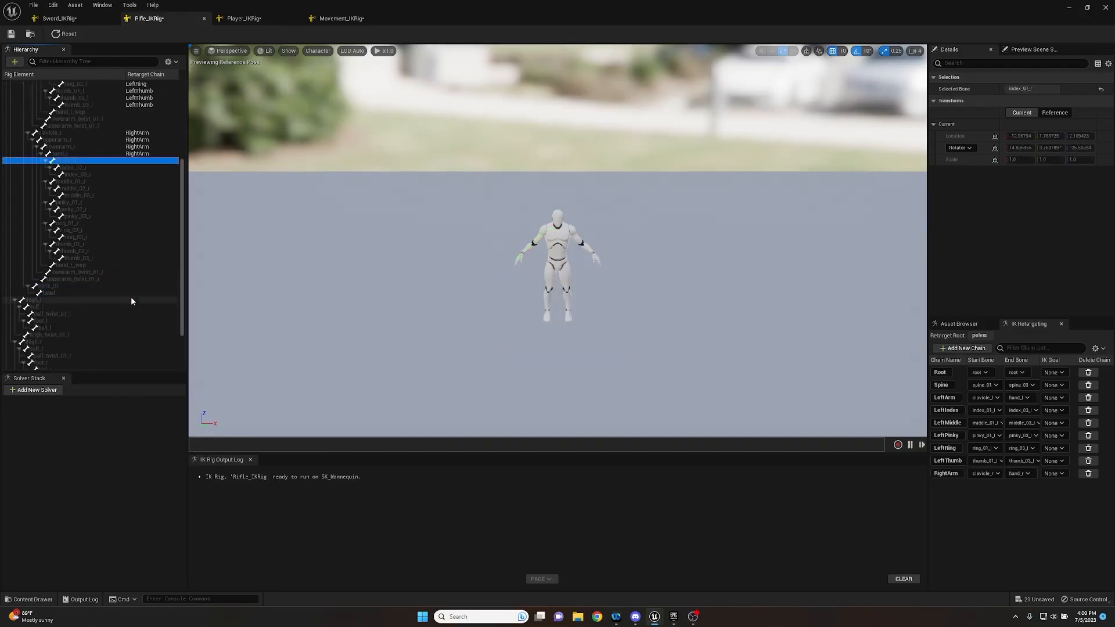
left_click(70, 168)
left_click(67, 159)
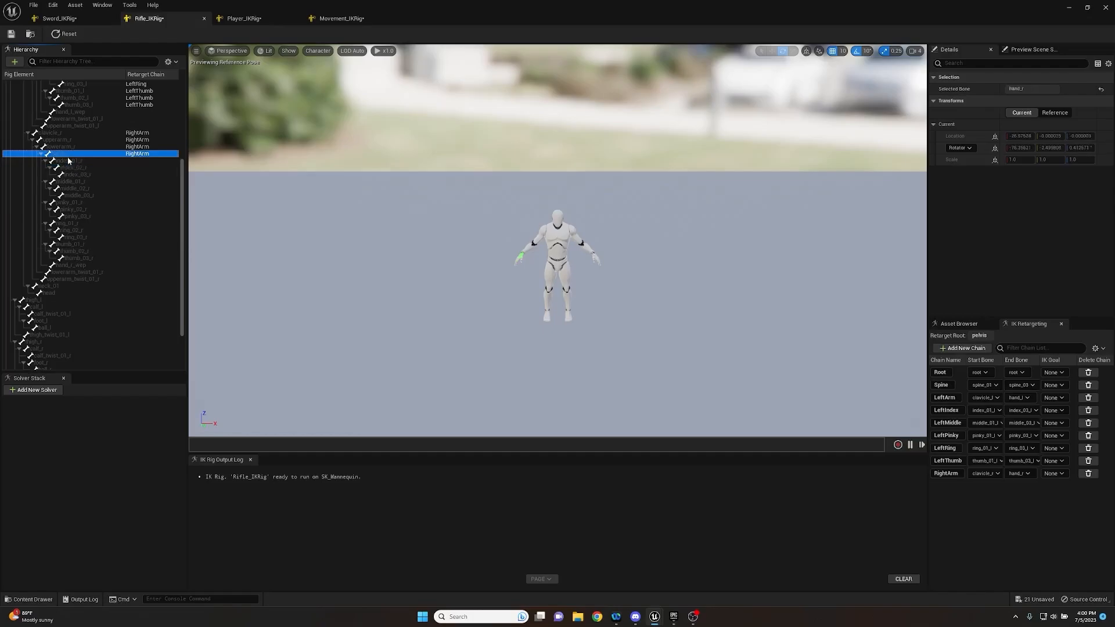
left_click(77, 258, "shift")
right_click(81, 217)
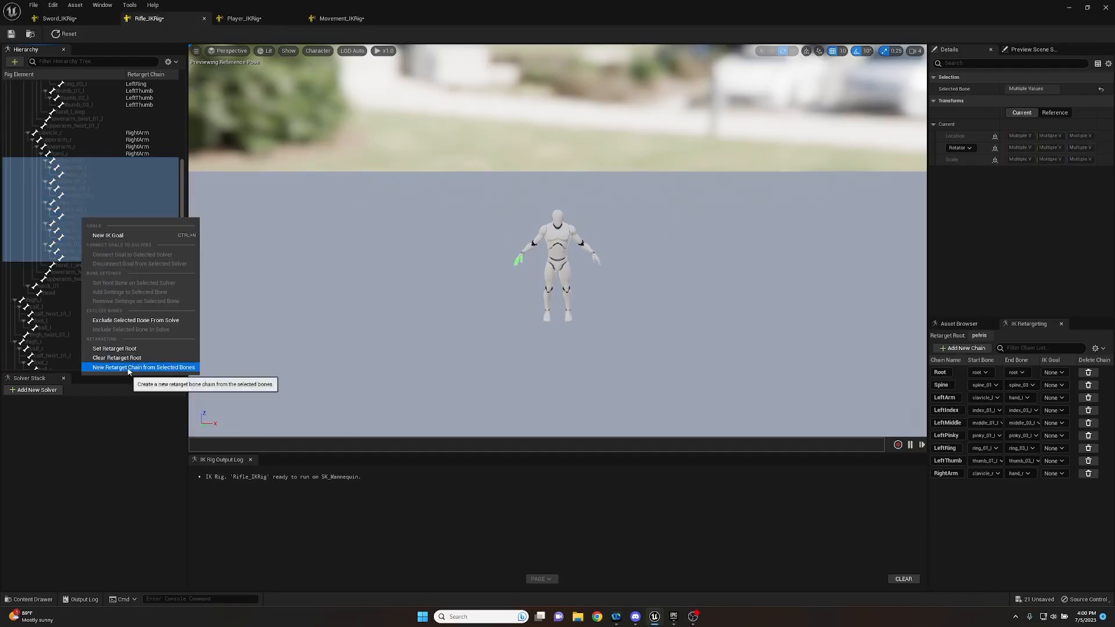
left_click(128, 367)
left_click(612, 361)
left_click(616, 324)
left_click(613, 362)
left_click(615, 324)
left_click(611, 361)
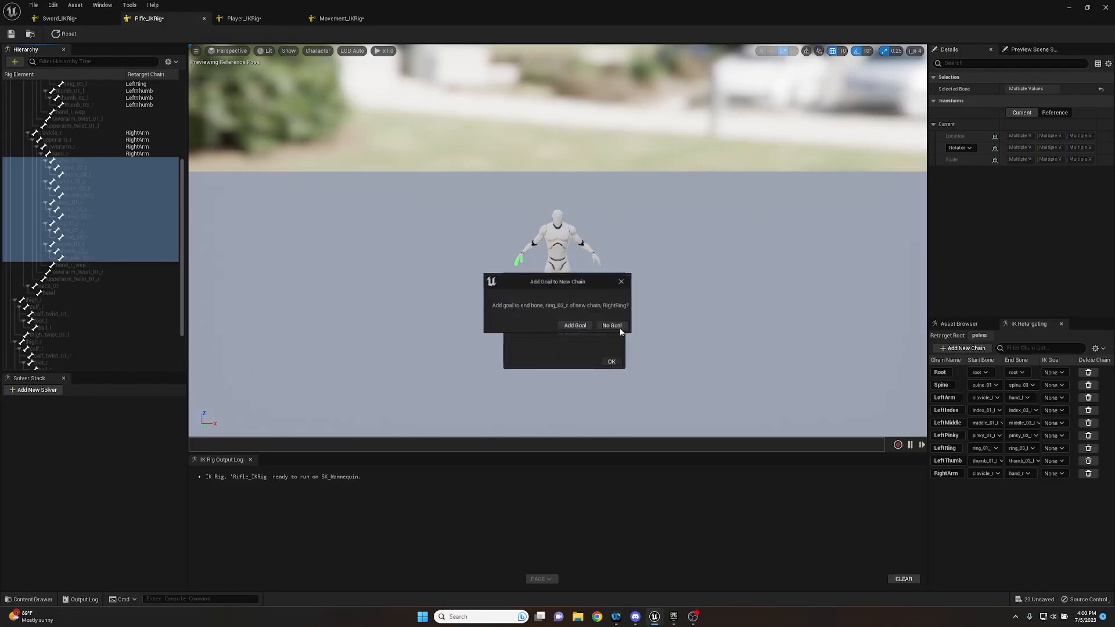
left_click(615, 325)
left_click(612, 361)
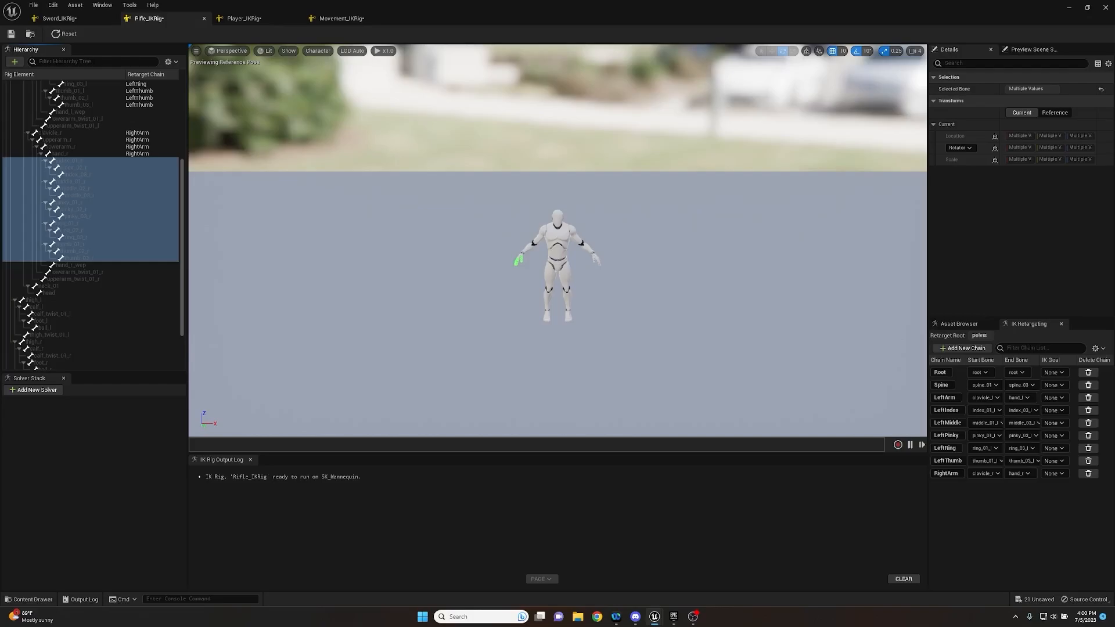
left_click(550, 333)
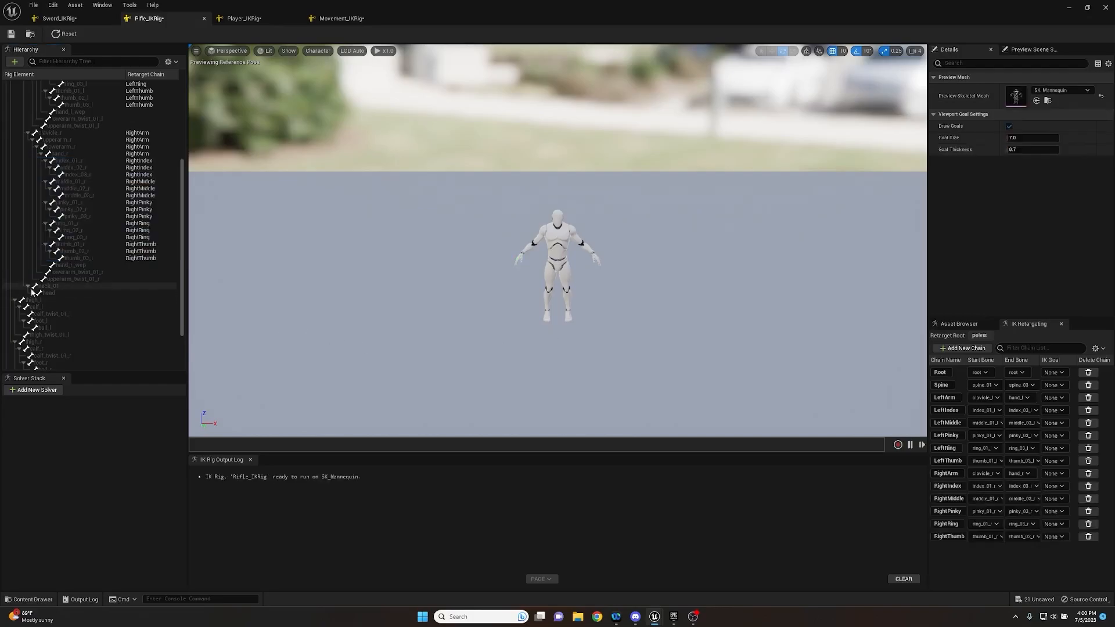
- Create a retarget chain from neck_01 to head, keeping the suggested name Head and adding no goal
left_click(59, 288)
left_click(55, 291, "shift")
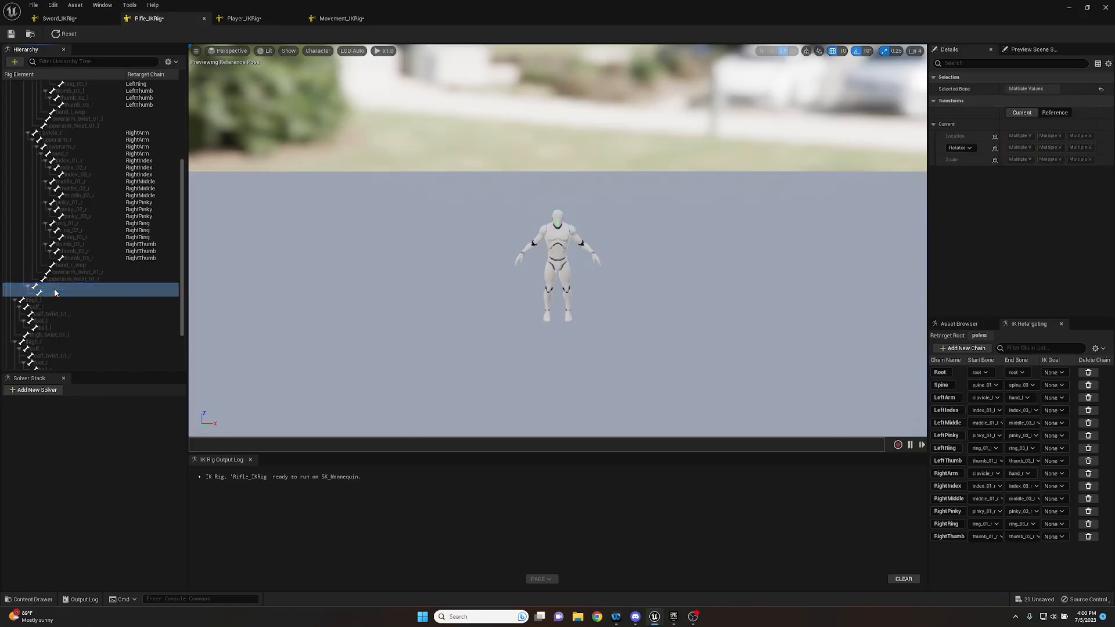
right_click(54, 292)
left_click(96, 440)
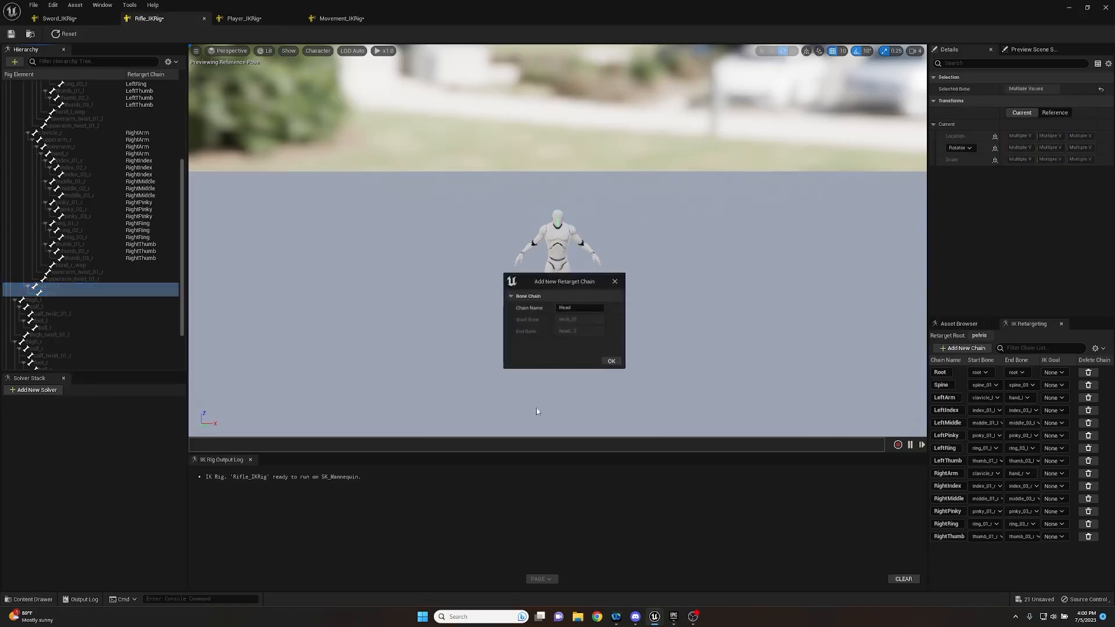
left_click(611, 361)
left_click(601, 326)
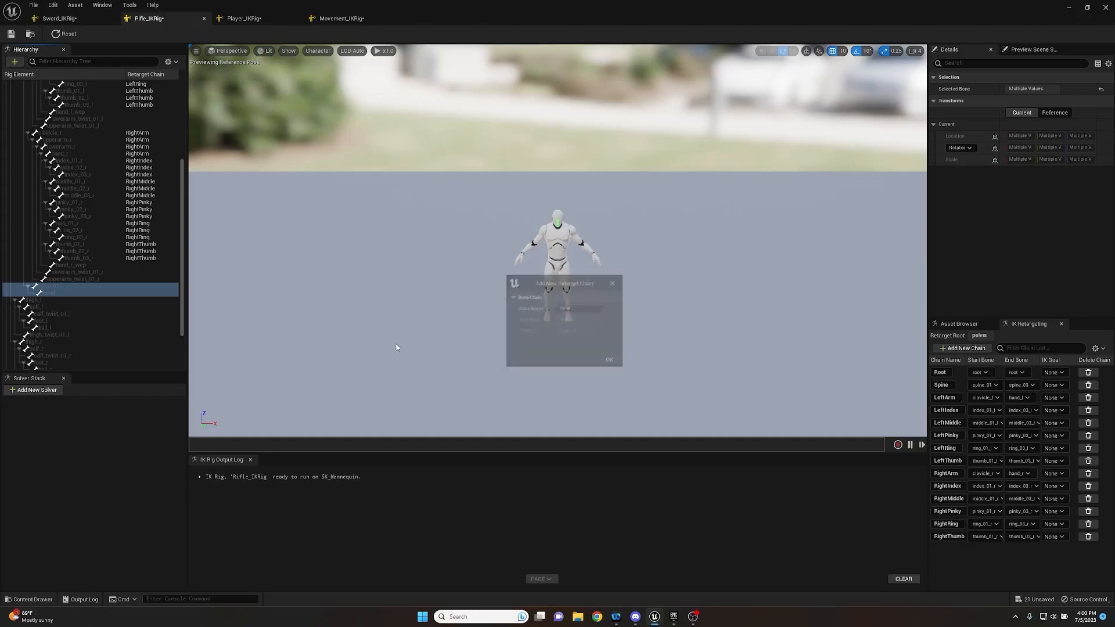
- Create a retarget chain for the left leg from thigh_l to ball_l without the calf twist bone, keeping the suggested name and adding no goal
left_click(43, 300)
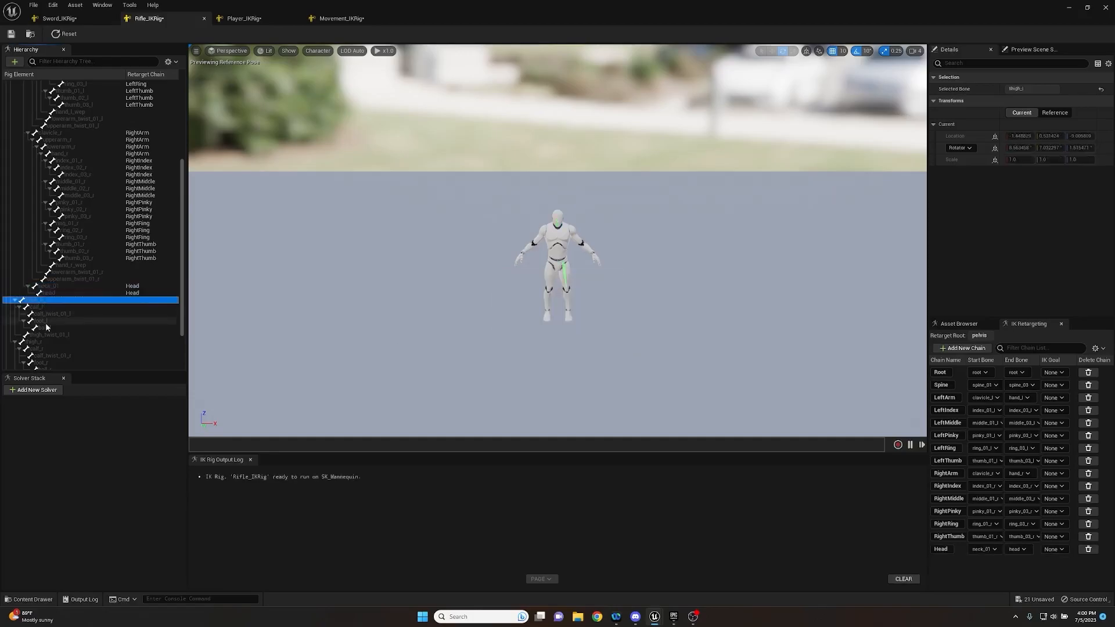
left_click(46, 328, "shift")
left_click(55, 314, "ctrl")
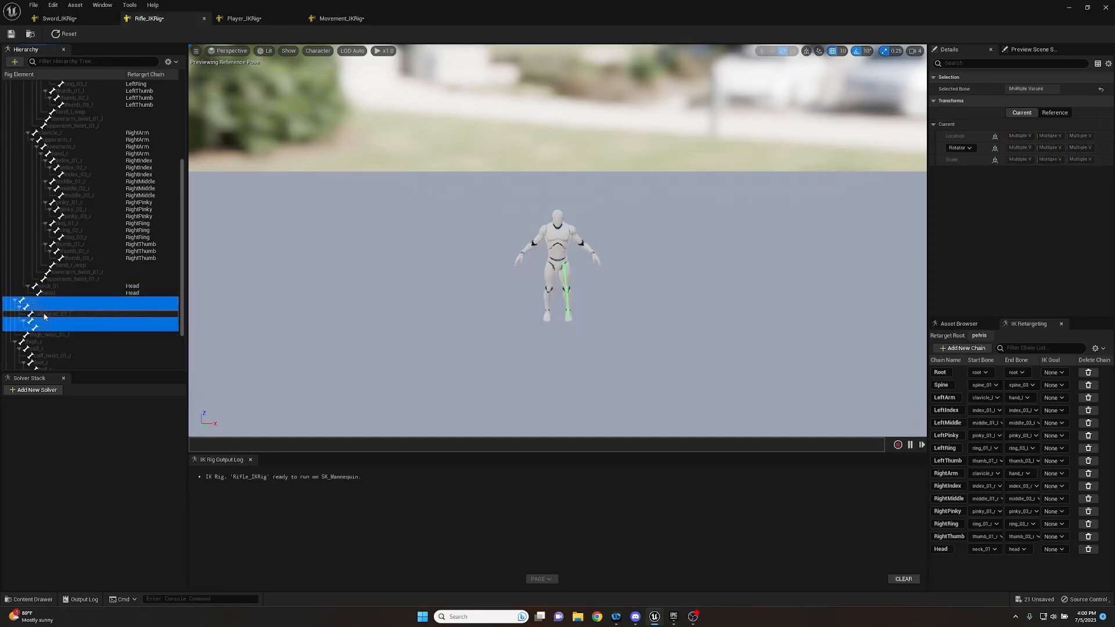
right_click(45, 306)
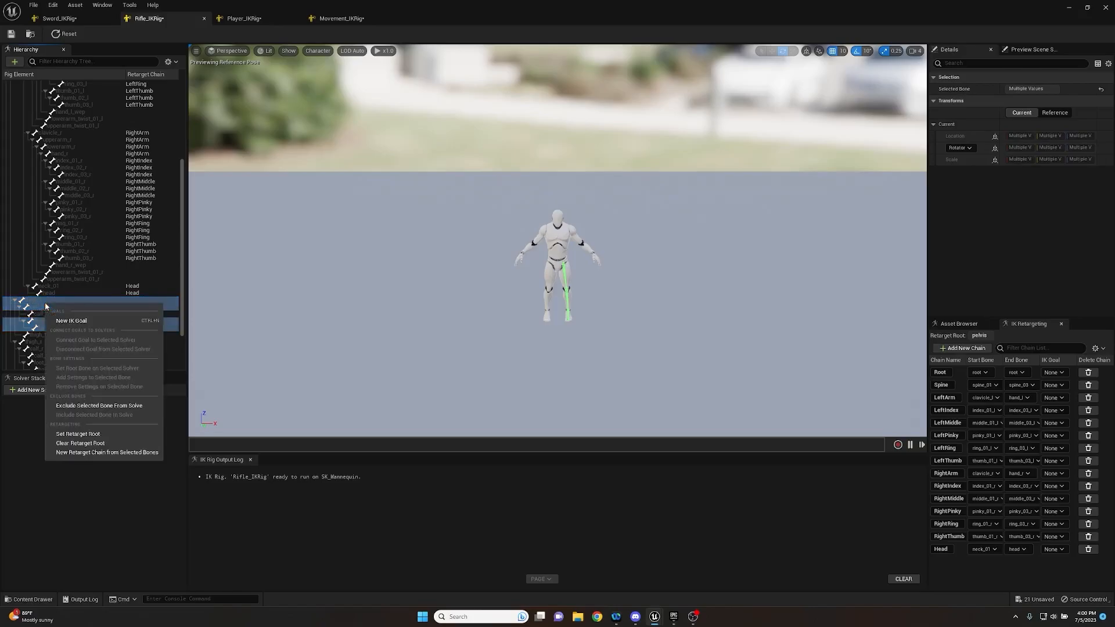
left_click(86, 452)
left_click(612, 361)
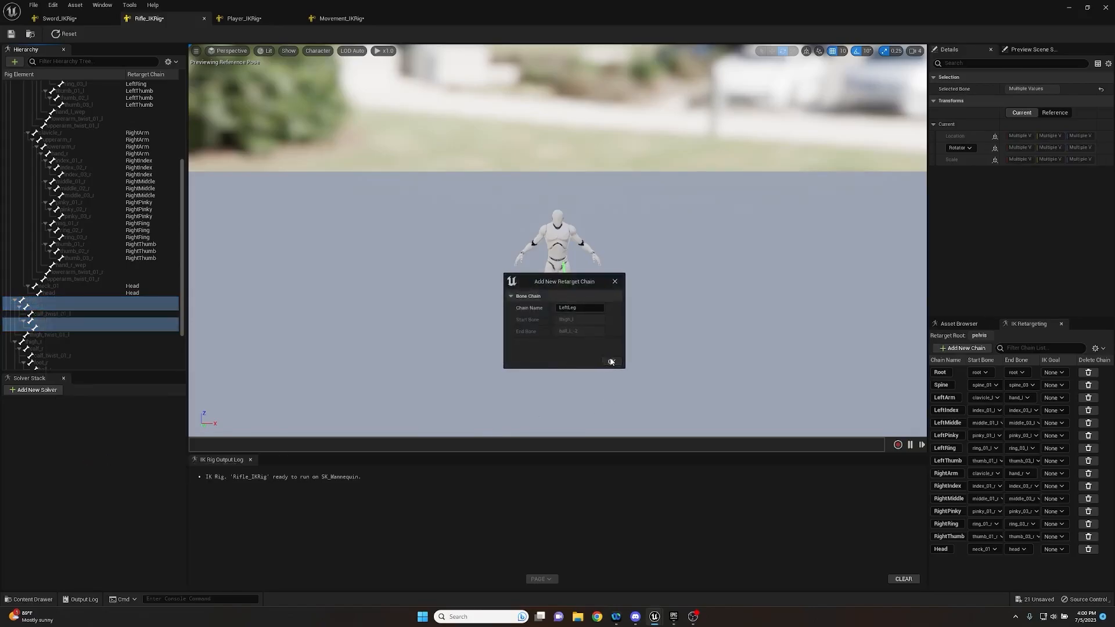
left_click(605, 326)
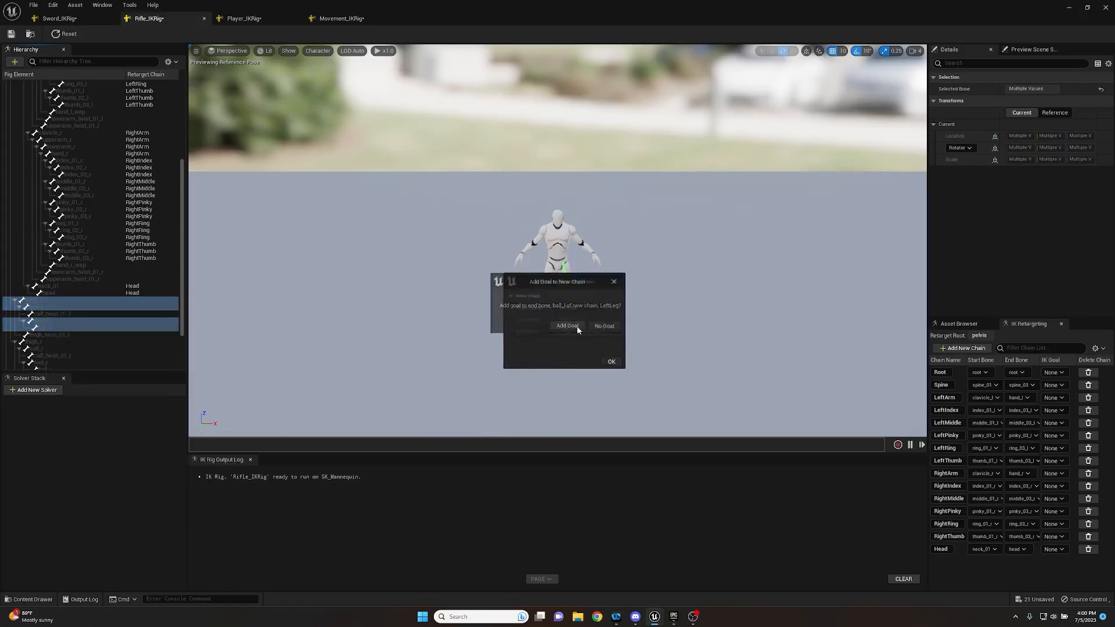
- Create a retarget chain for the right leg from thigh_r to ball_r without the calf twist bone, keeping the suggested name and adding no goal
left_click(31, 342)
scroll(35, 340, "down", 2)
left_click(62, 326, "shift")
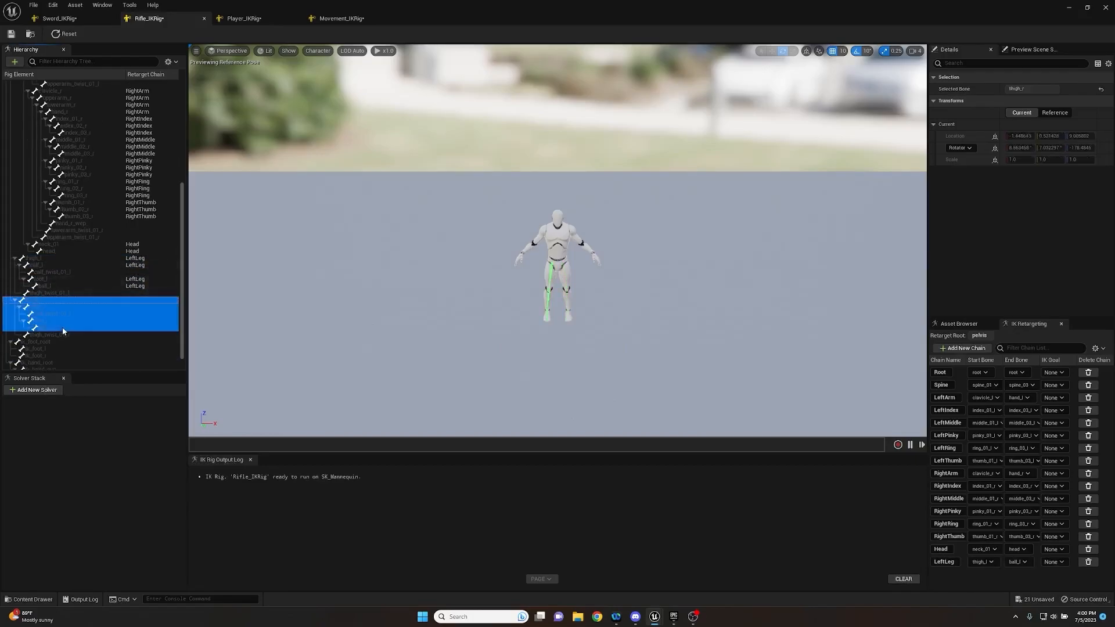
left_click(42, 329)
left_click(36, 301)
left_click(37, 328, "shift")
left_click(47, 315, "ctrl")
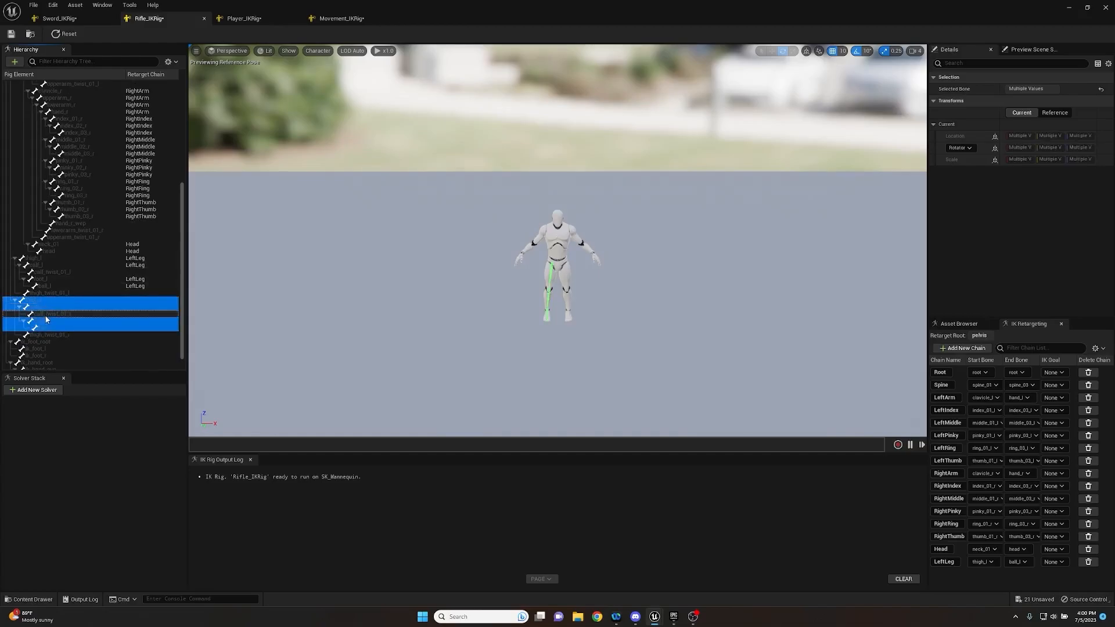
right_click(47, 317)
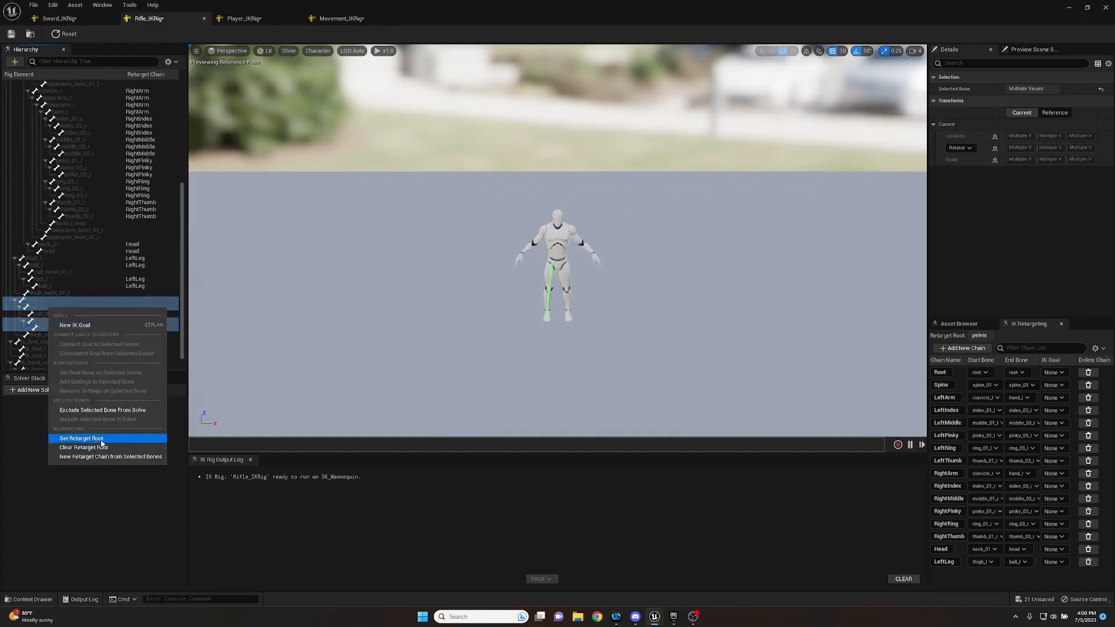
left_click(75, 460)
left_click(611, 361)
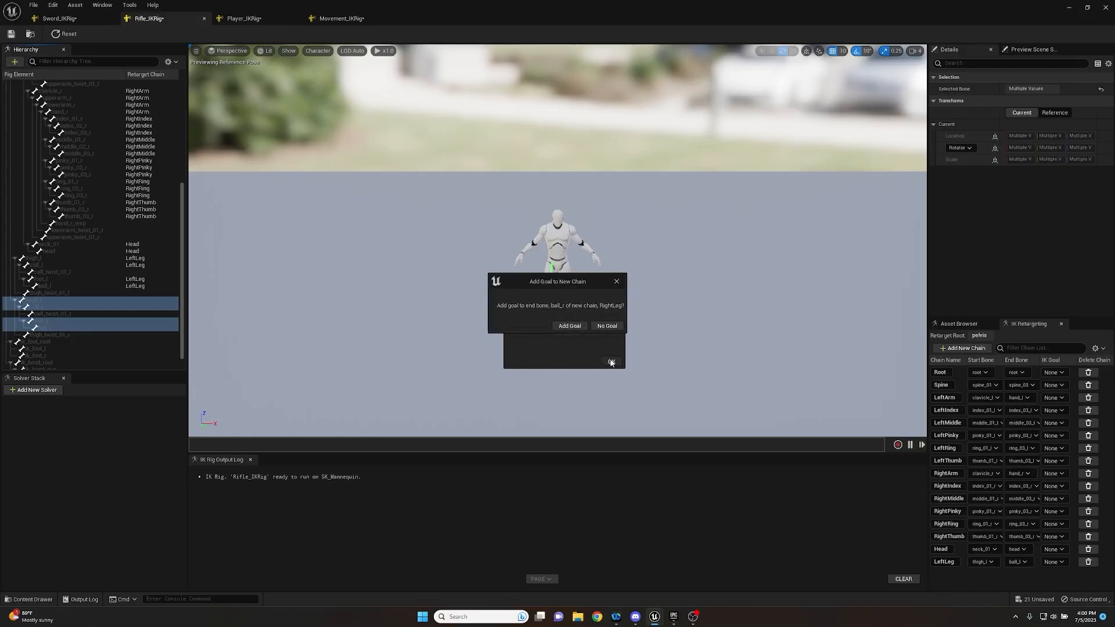
left_click(607, 326)
- Save Rifle_IKRig, return to the main level editor and save all modified assets of the project
left_click(11, 35)
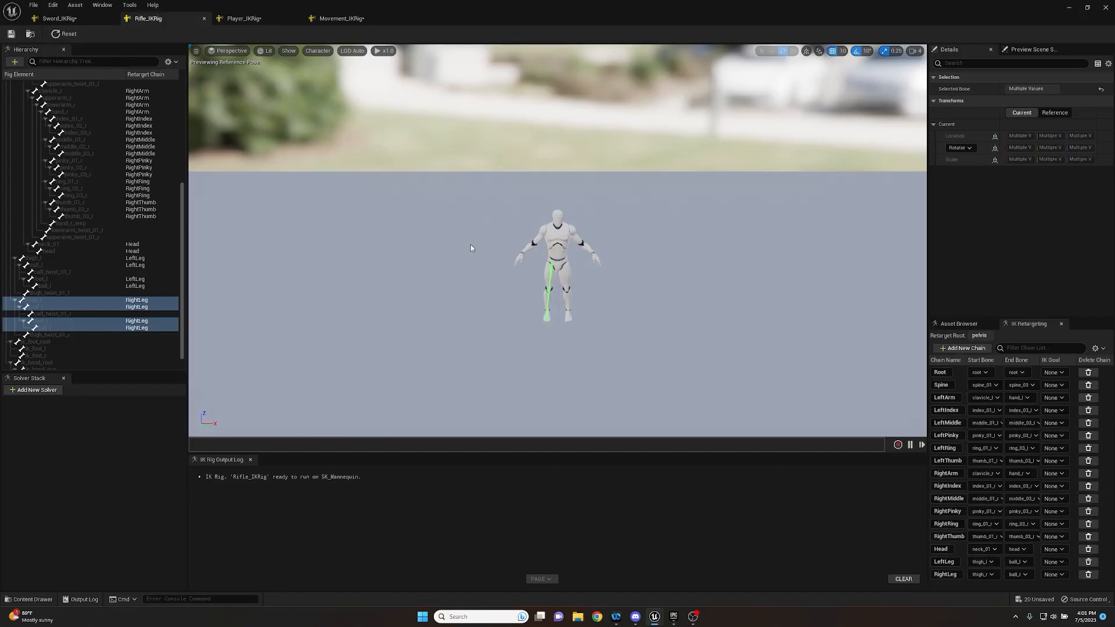
left_click(1068, 8)
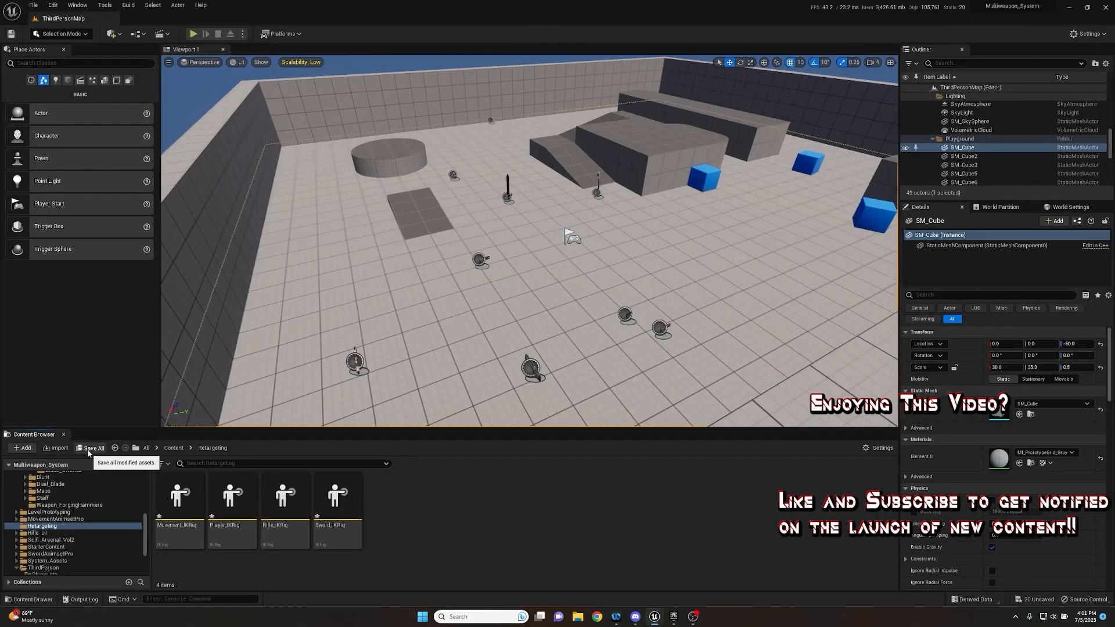
left_click(91, 448)
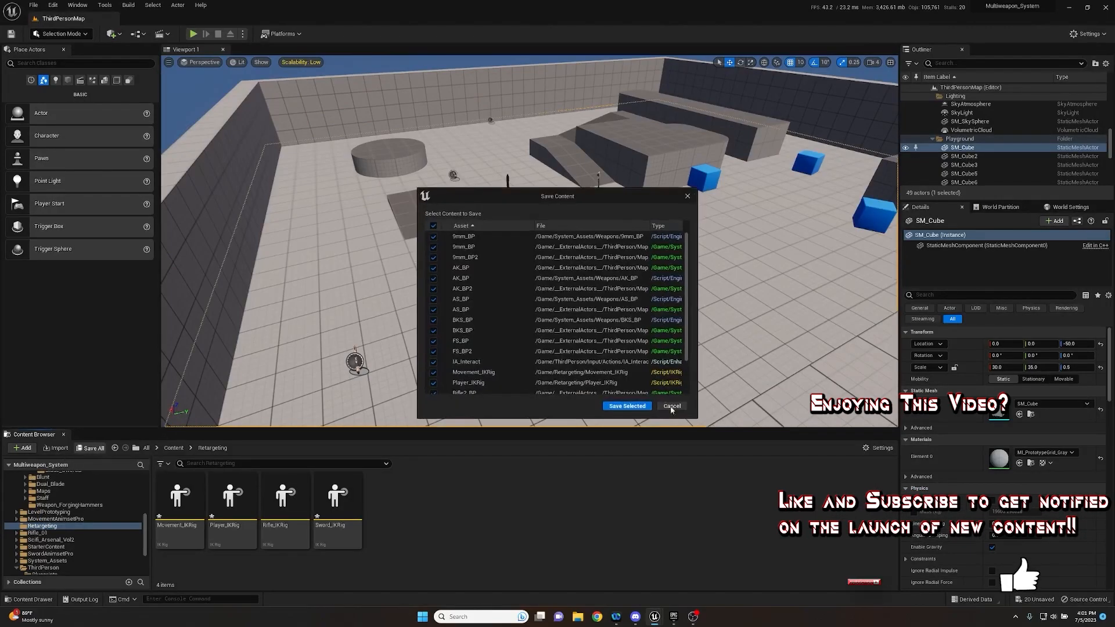
- Create a new folder named IKRetargeters inside the Retargeting content folder
right_click(398, 514)
left_click(173, 447)
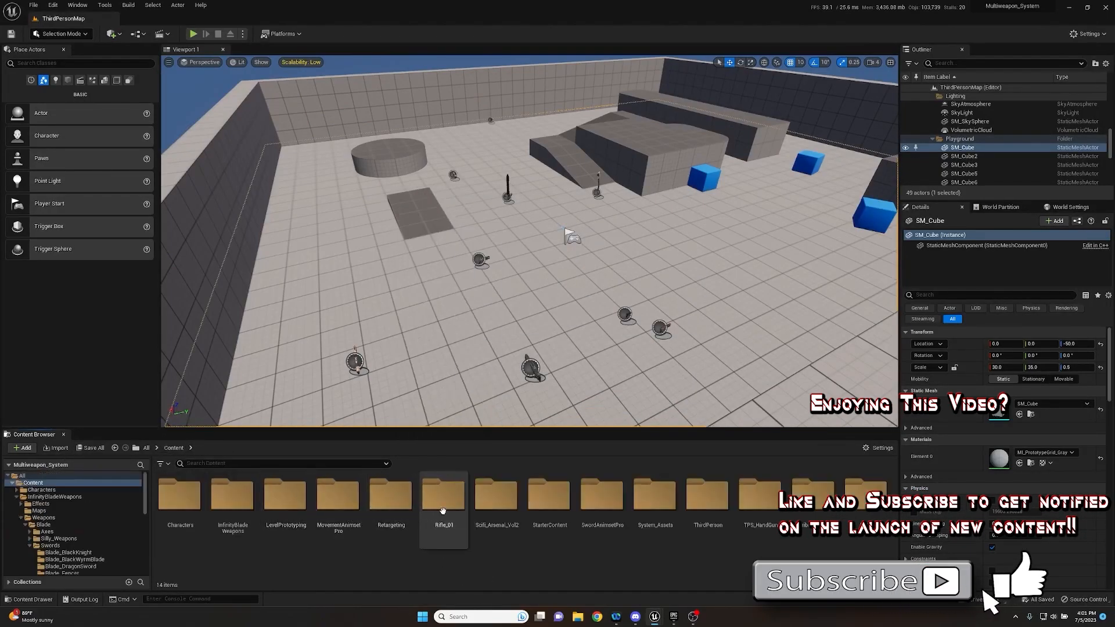
double_click(391, 497)
right_click(416, 498)
left_click(459, 233)
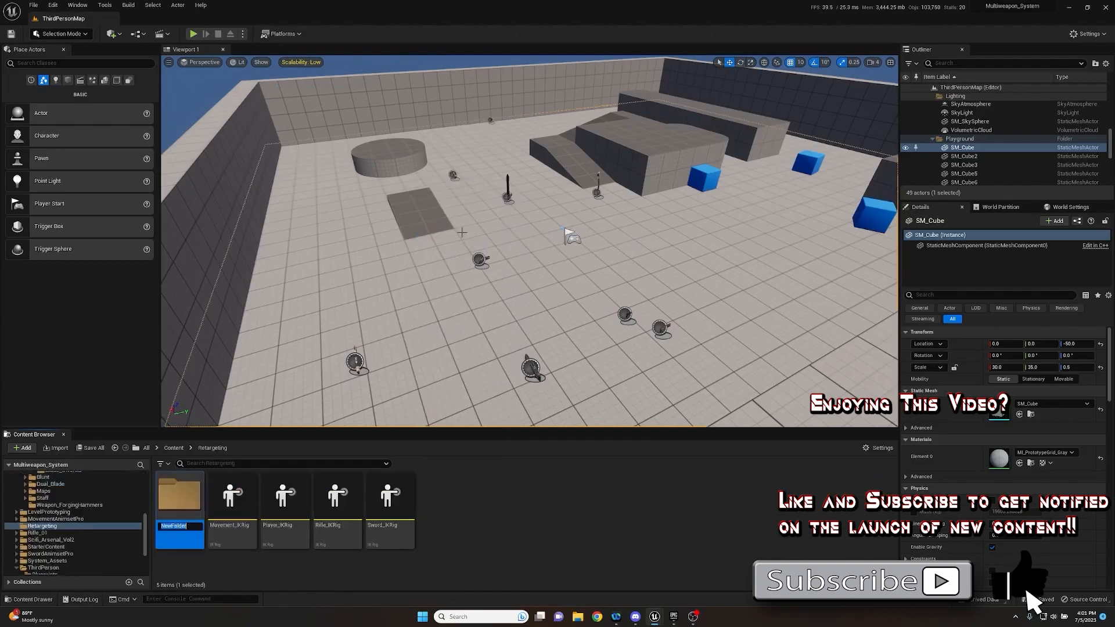
key("BackSpace")
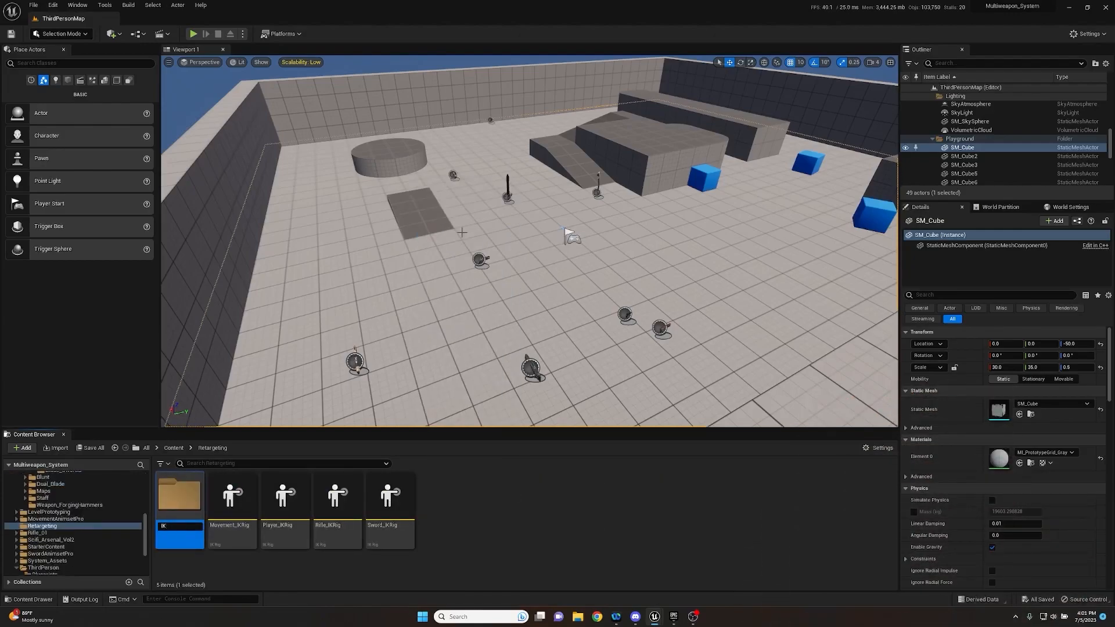
type("IKRetargeters")
key("Return")
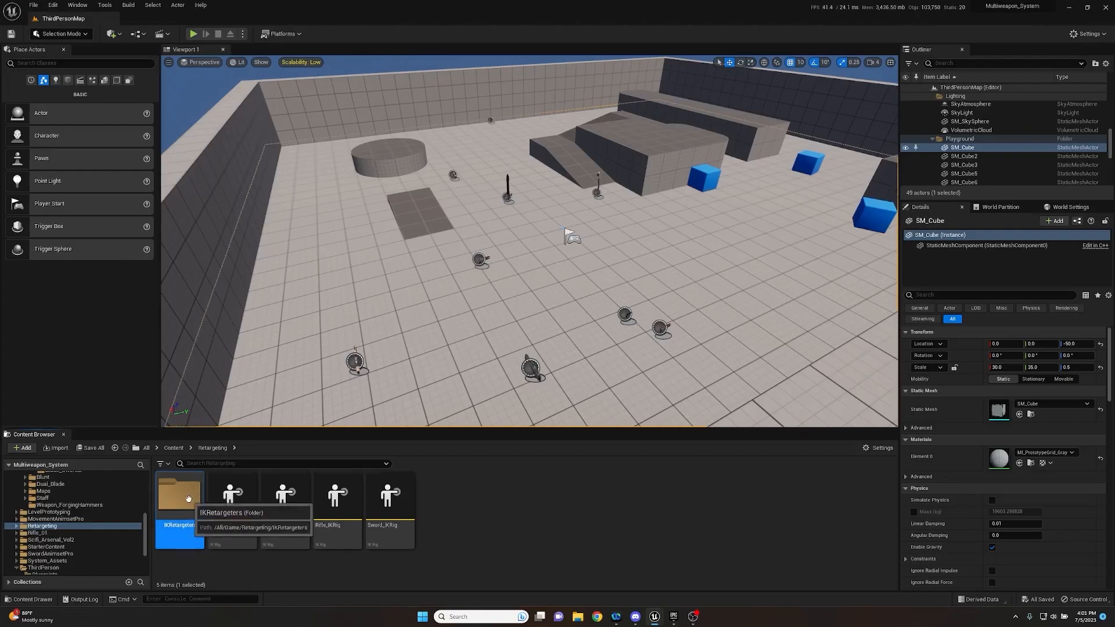
- Create an IK Retargeter in the IKRetargeters folder with Rifle_IKRig as its source, and name it Rifle_Player_IKRetargeter
double_click(183, 498)
right_click(235, 508)
mouse_move(257, 350)
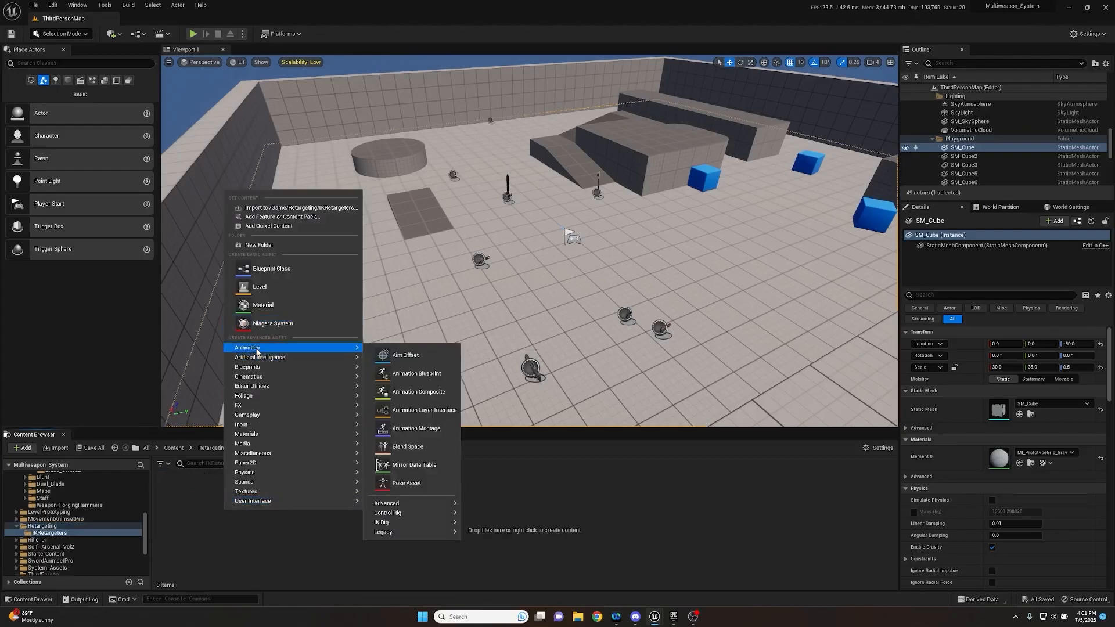
left_click(205, 509)
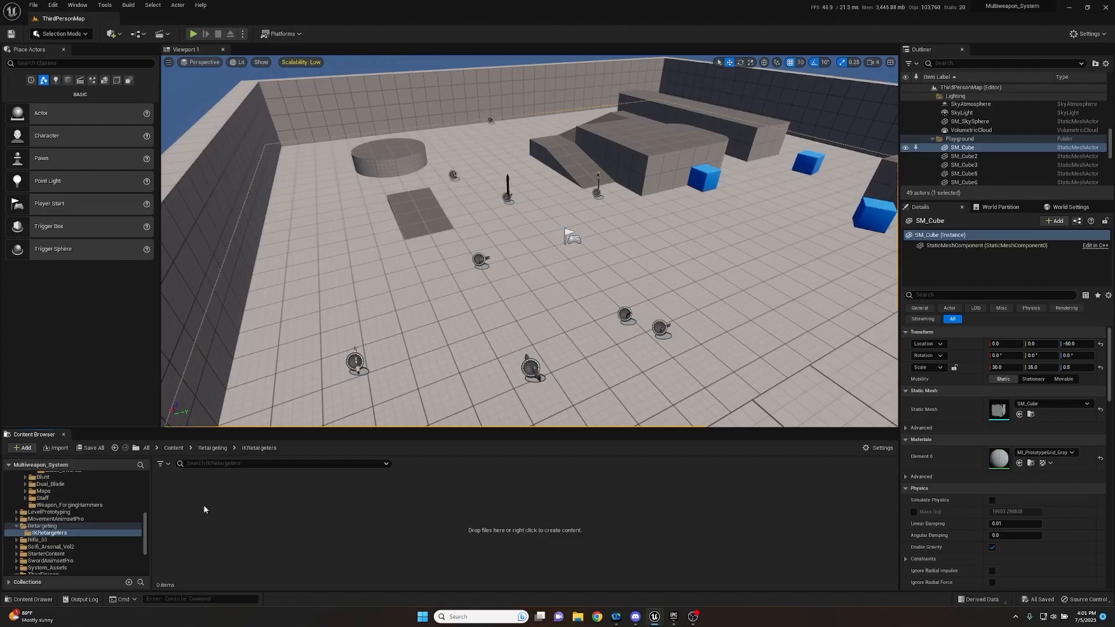
right_click(205, 509)
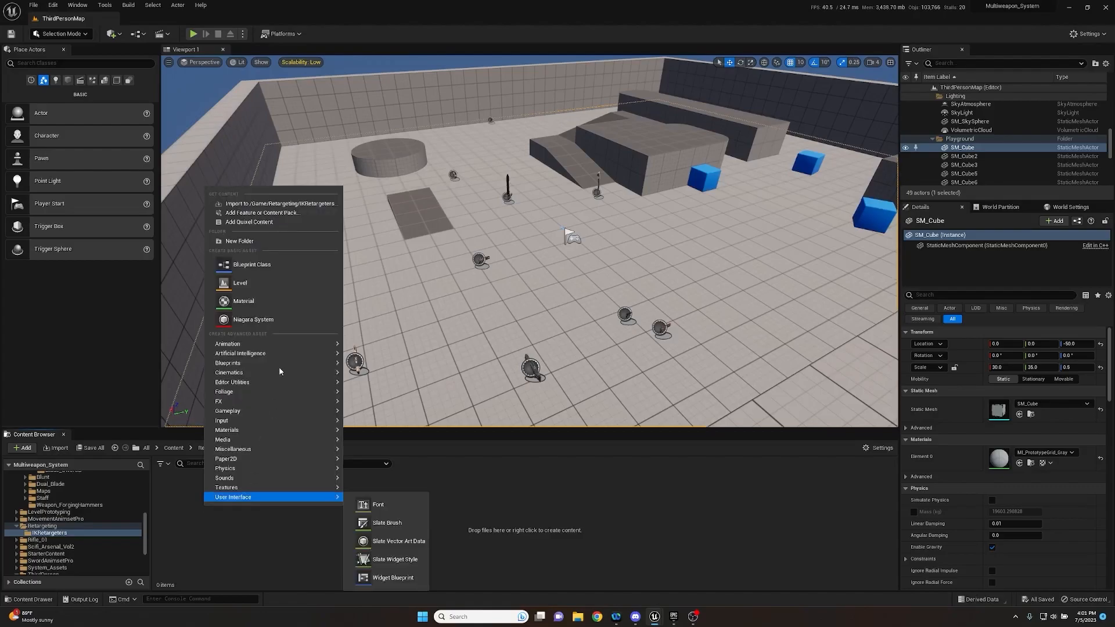
mouse_move(272, 345)
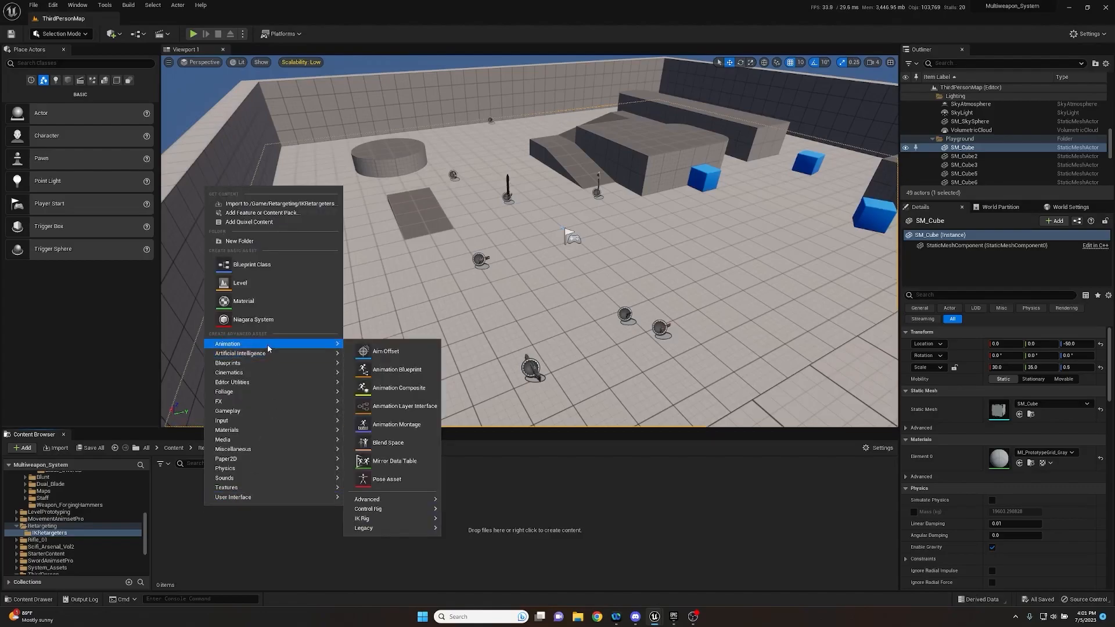
mouse_move(371, 518)
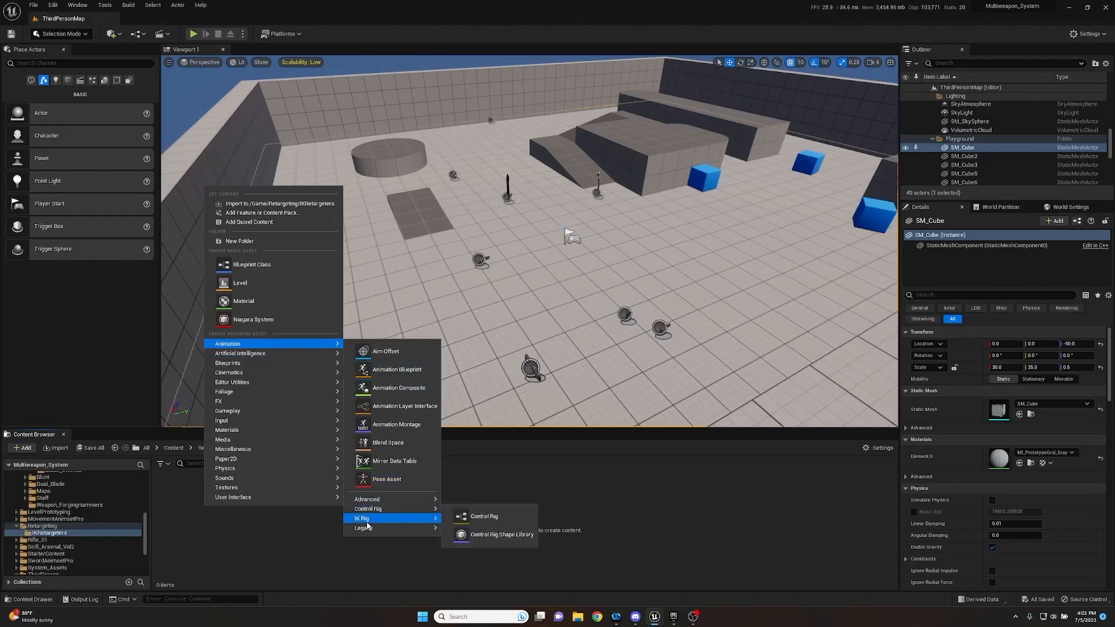
left_click(475, 526)
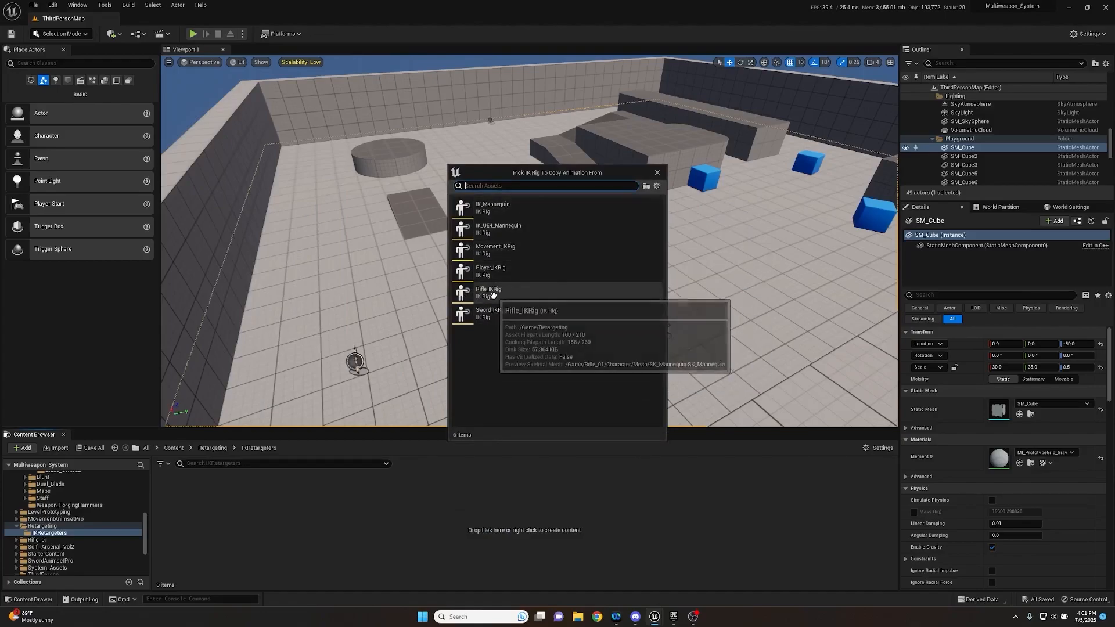
left_click(491, 291)
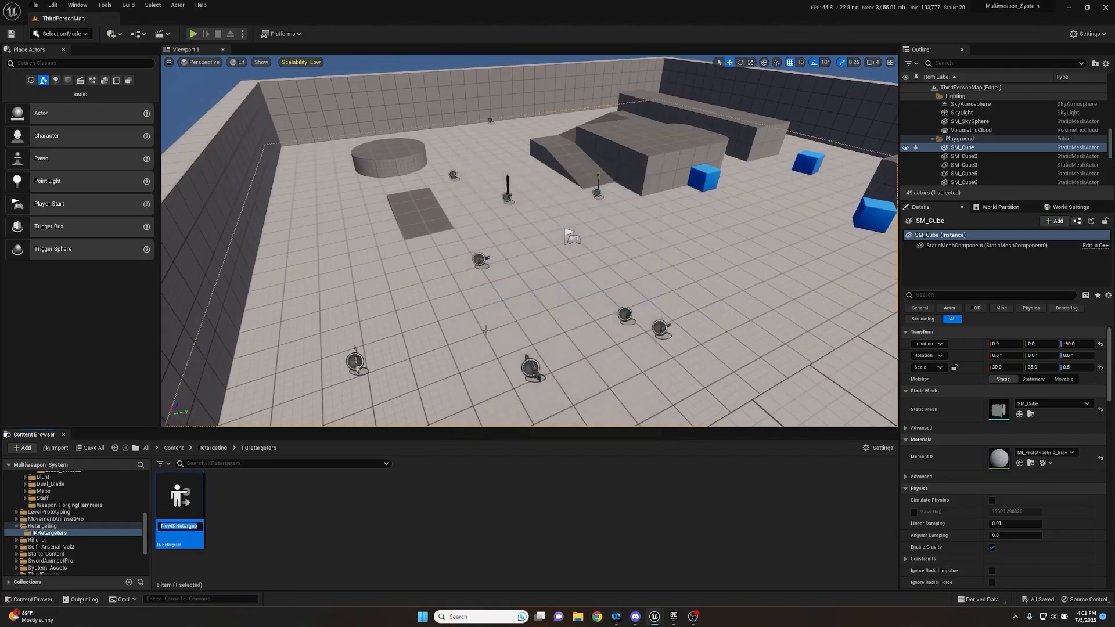
left_click(410, 545)
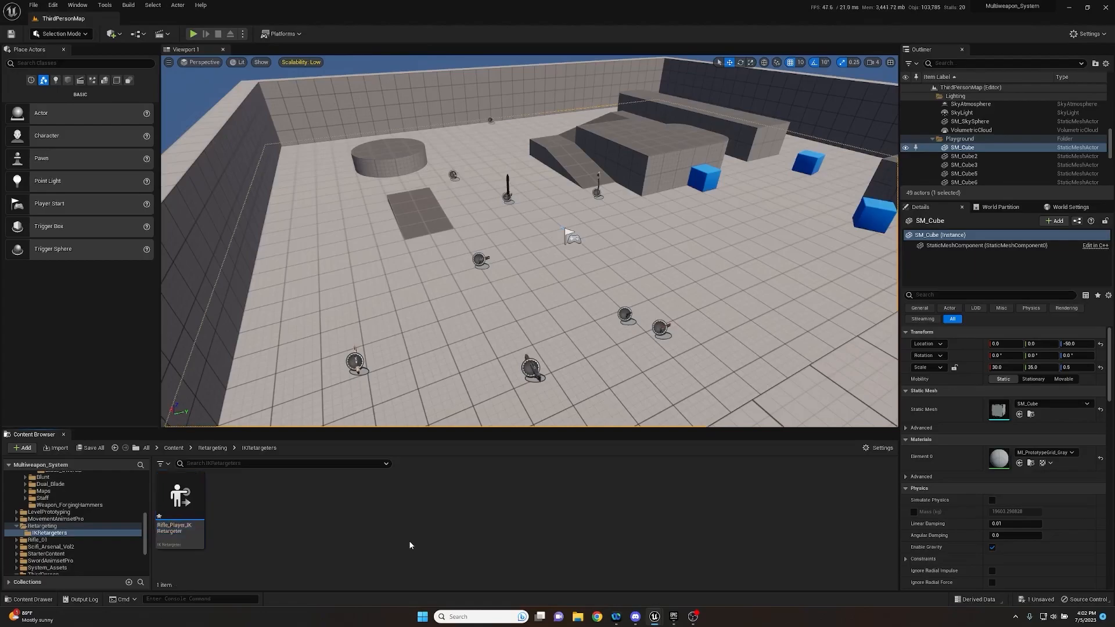
- Open Rifle_Player_IKRetargeter and set its target IK Rig to Player_IKRig
double_click(186, 499)
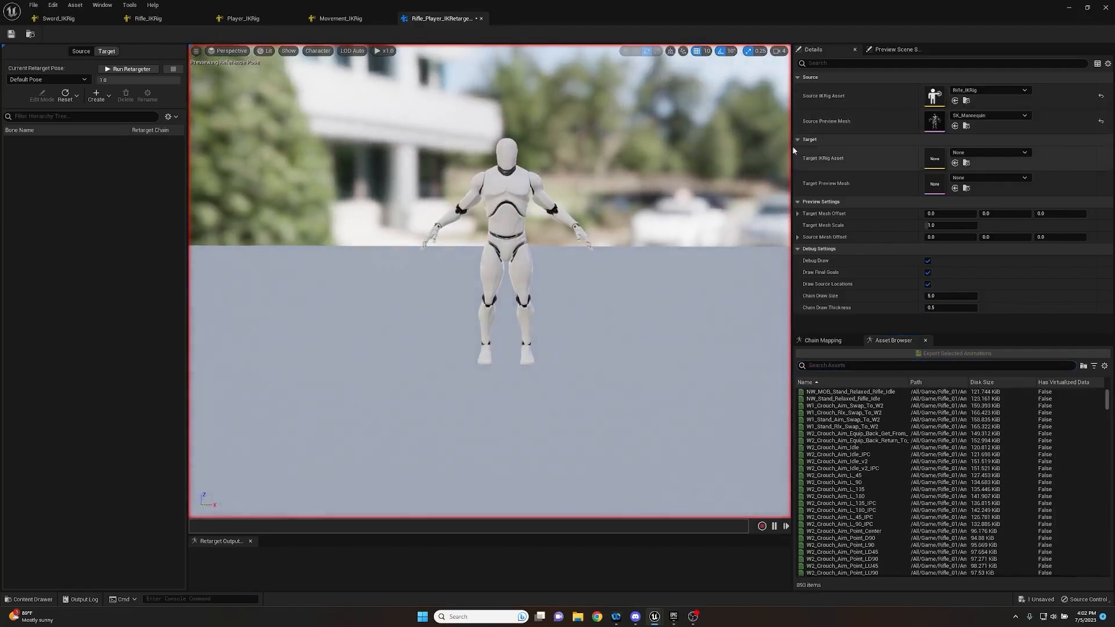
left_click(978, 152)
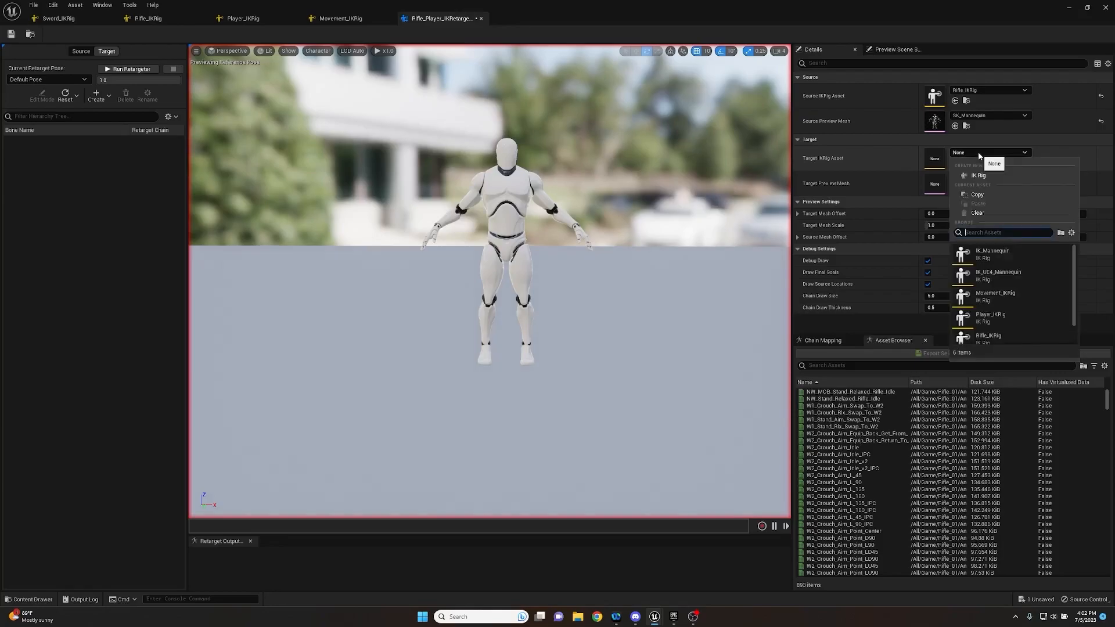
left_click(1006, 319)
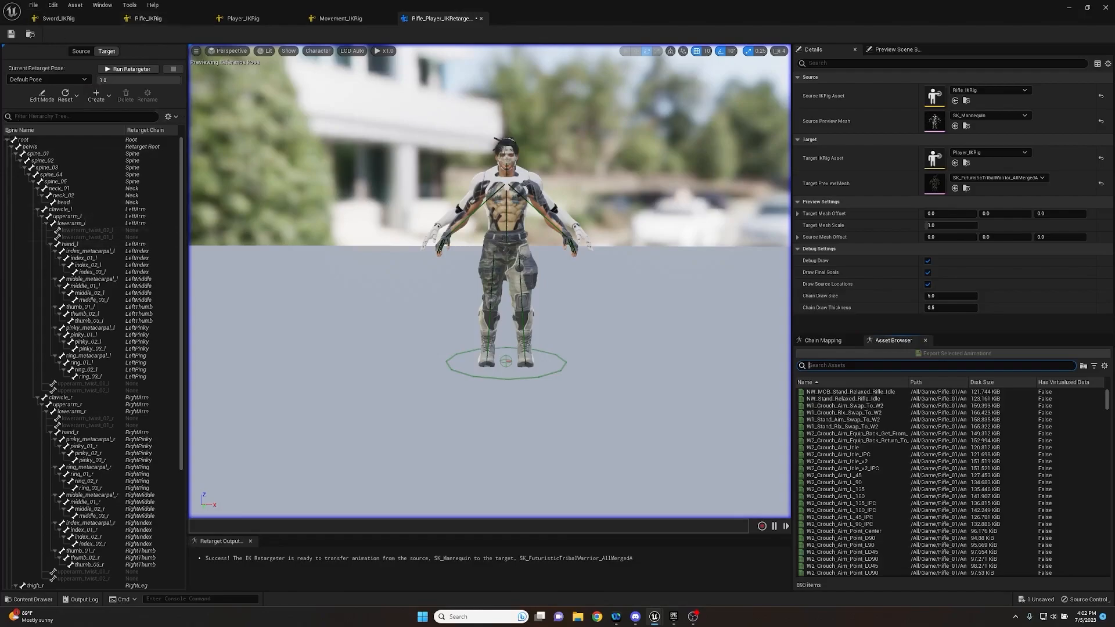
key("a")
right_click_drag(305, 195, 497, 196)
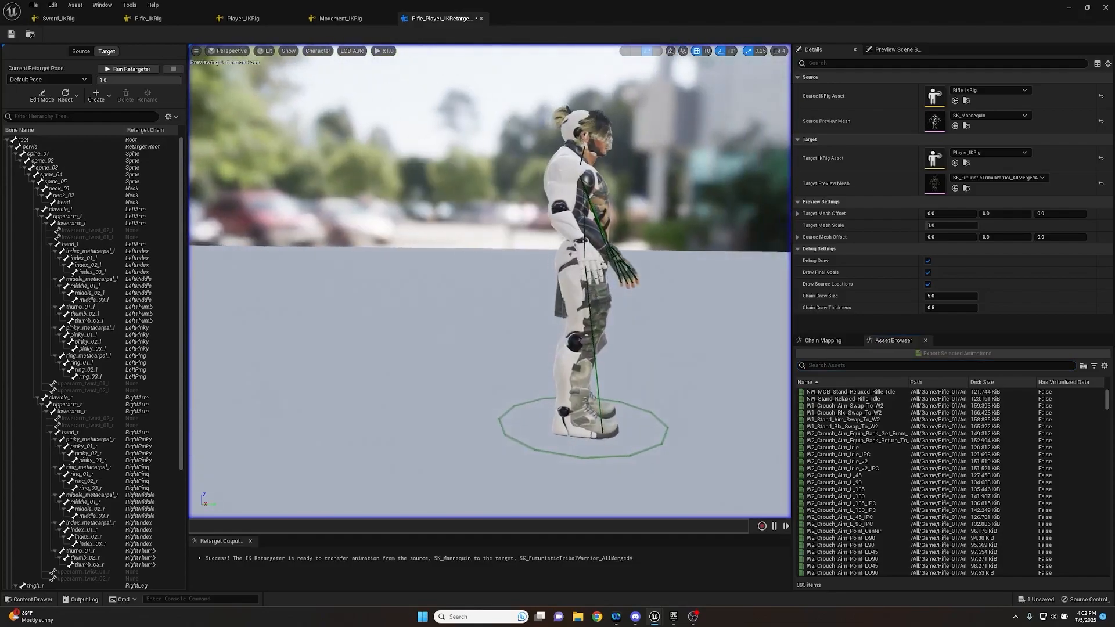
key("d")
right_click_drag(651, 295, 381, 189)
scroll(650, 179, "down", 3)
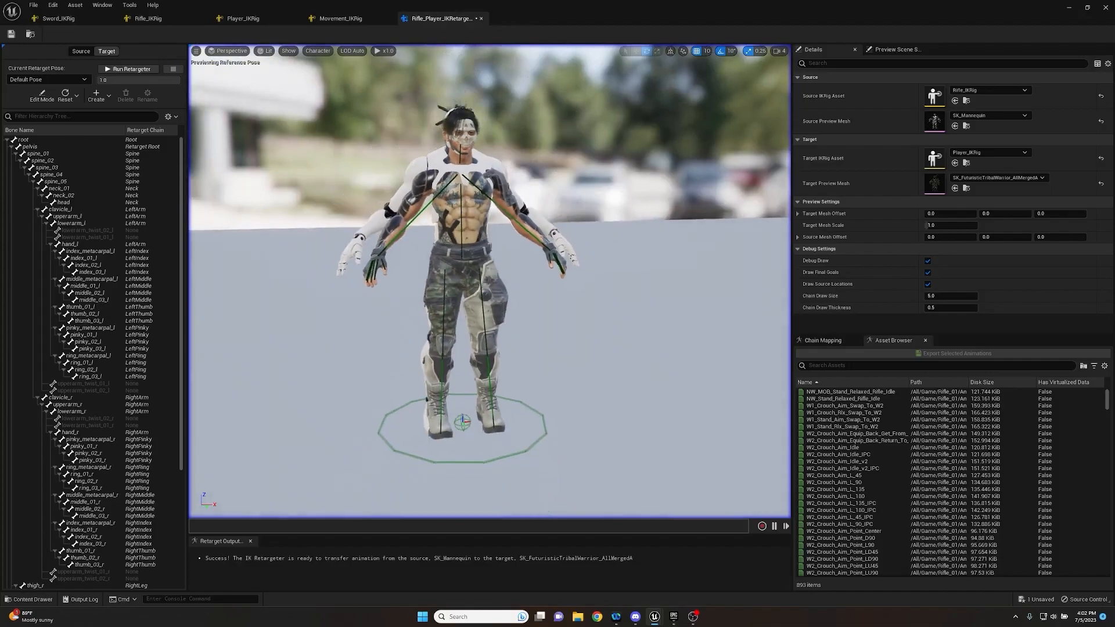
- Set the Root chain's FK translation mode to Globally Scaled in the chain mapping
left_click(820, 340)
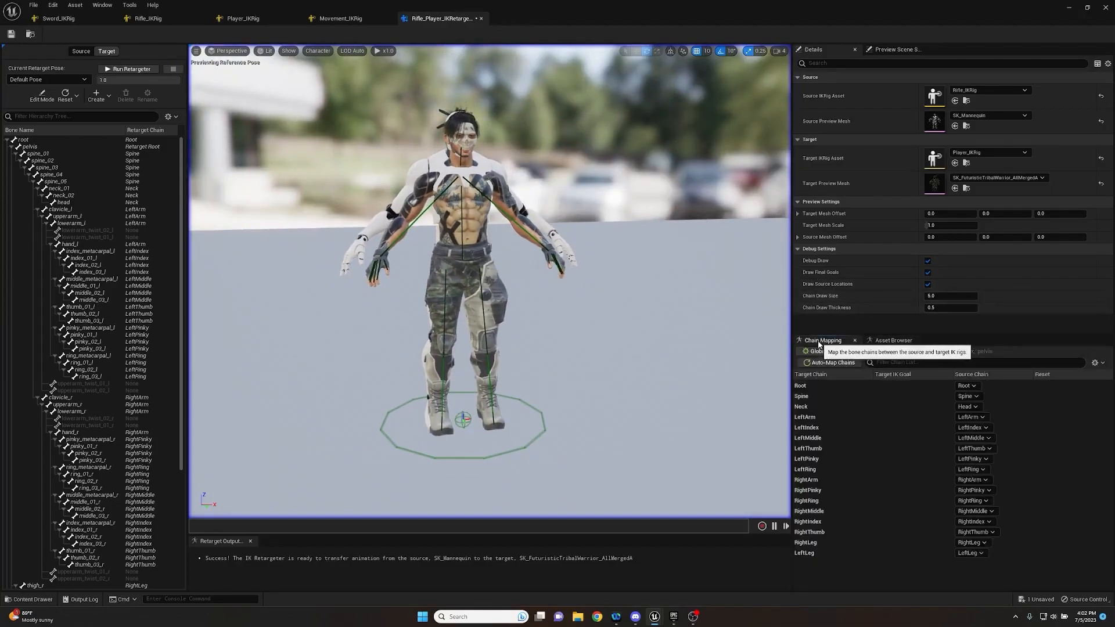
left_click(802, 387)
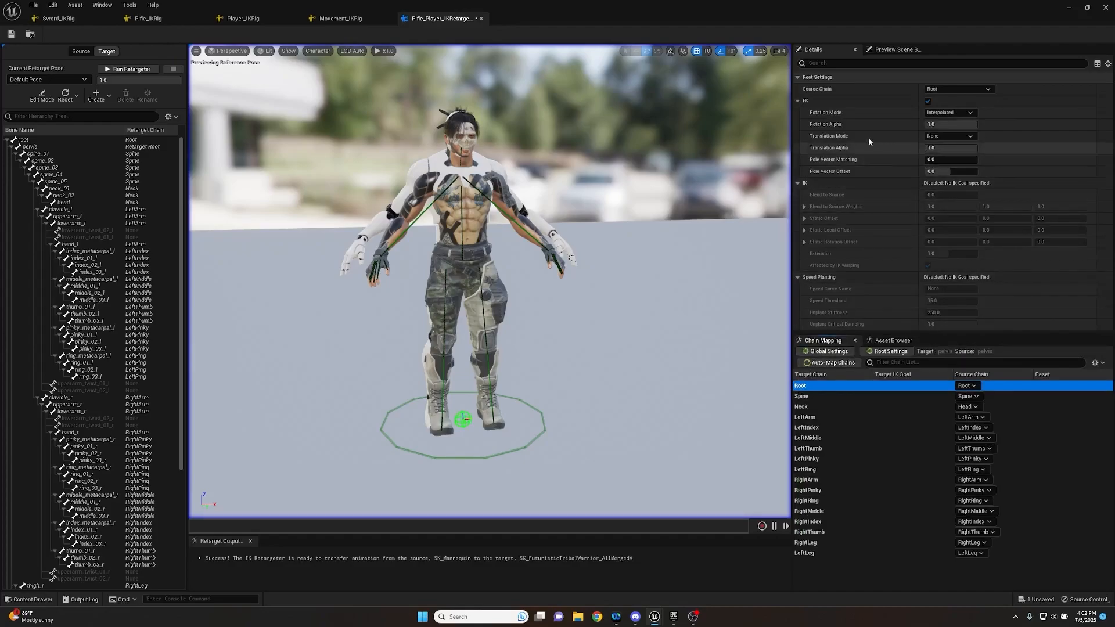
left_click(949, 136)
left_click(944, 152)
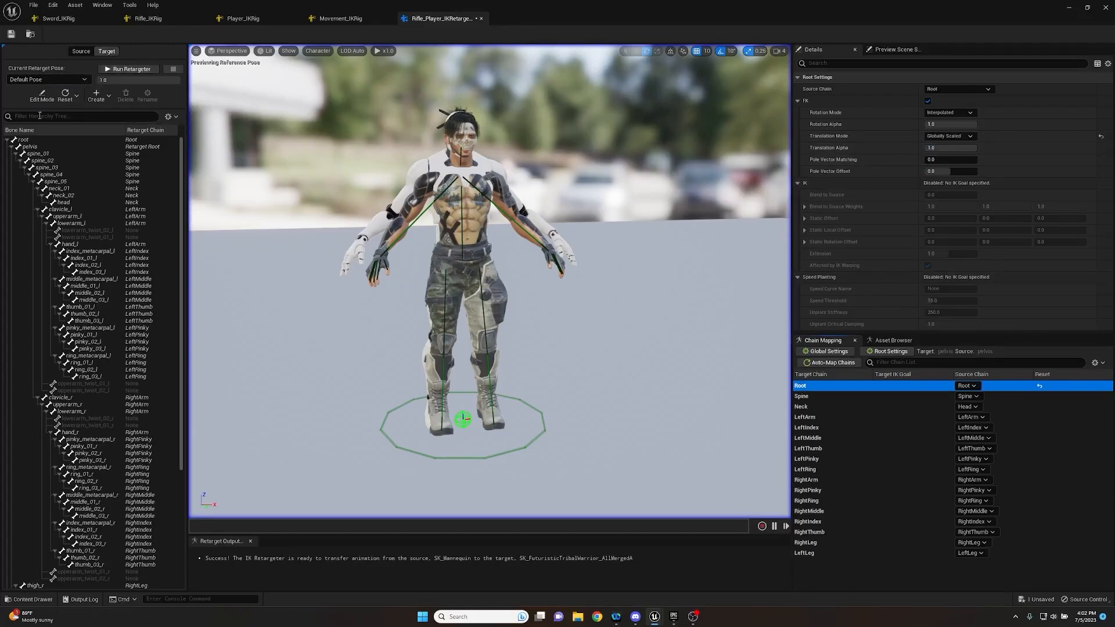
- Enable editing of the target's retarget pose and rotate thigh_r about 7.5° on Z to match the source leg
left_click(106, 52)
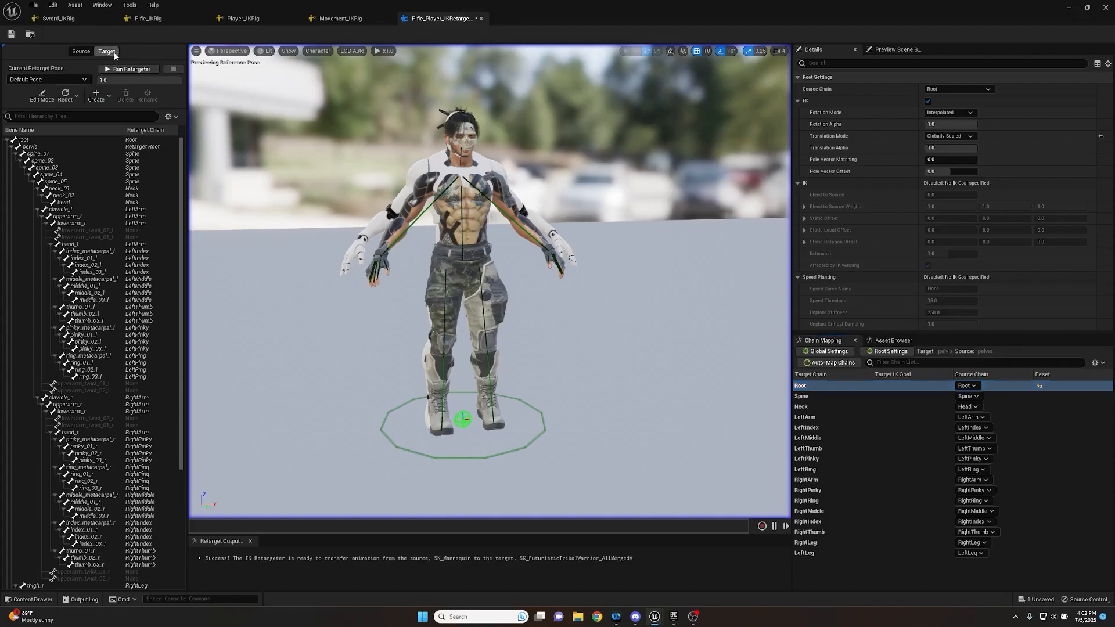
left_click(43, 99)
mouse_move(453, 273)
right_mouse_down()
mouse_move(633, 255)
mouse_move(451, 271)
right_mouse_up()
key("a")
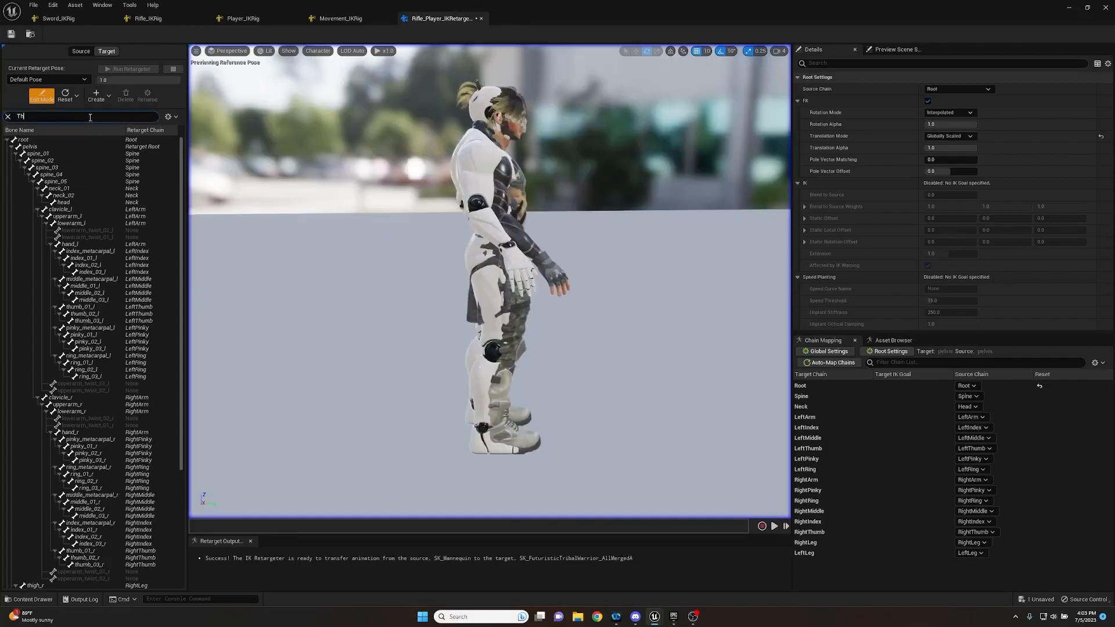
type("igh")
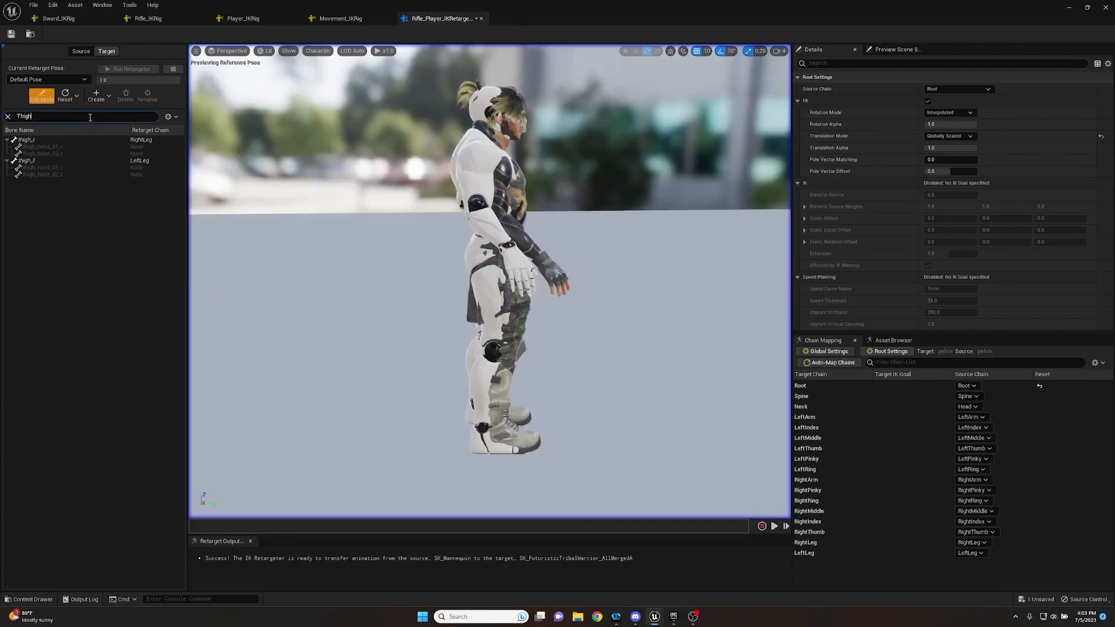
left_click(79, 140)
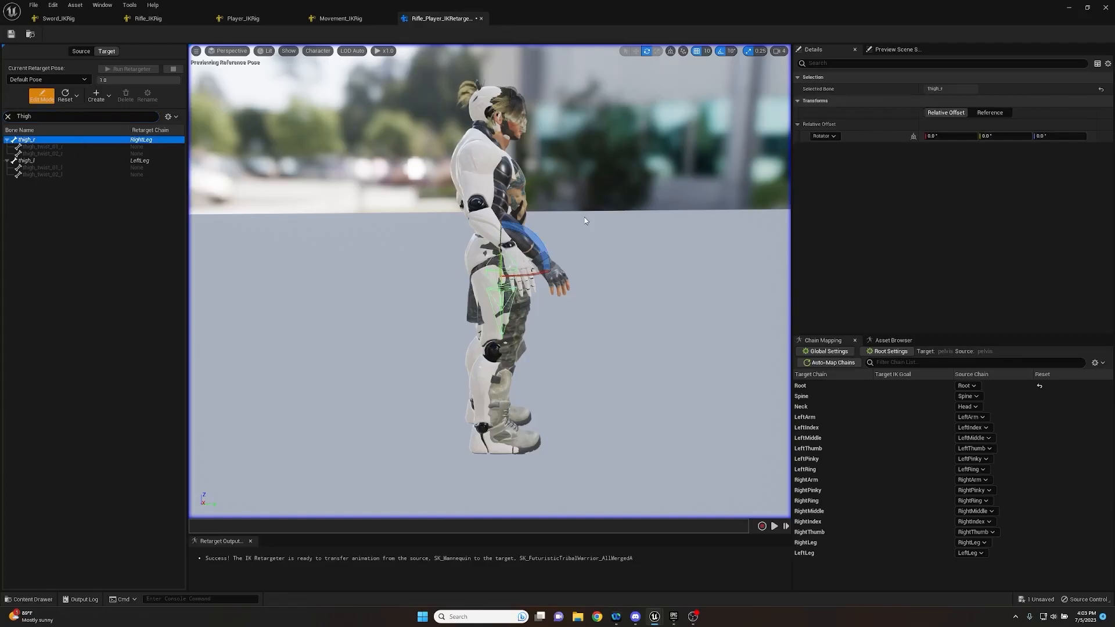
right_click_drag(600, 231, 321, 228)
key("d")
key("d")
key("s")
left_click_drag(463, 226, 470, 234)
key("a")
right_click_drag(470, 234, 656, 233)
key("w")
mouse_move(381, 230)
left_mouse_down()
mouse_move(389, 239)
mouse_move(391, 230)
left_mouse_up()
key("a")
right_click_drag(391, 231, 331, 235)
key("d")
key("d")
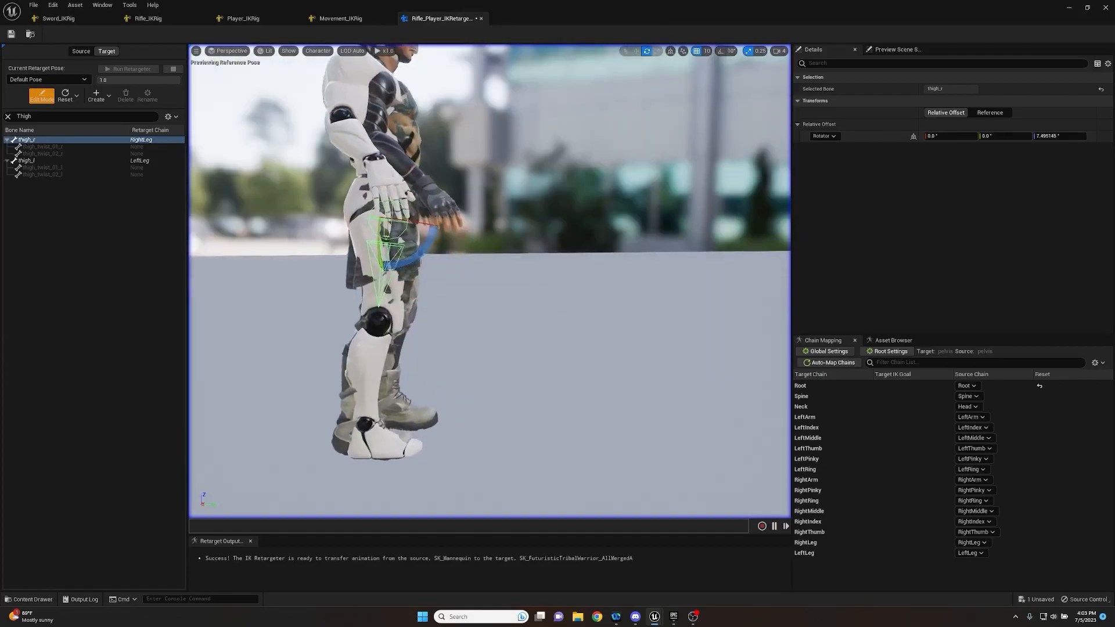
right_click_drag(395, 244, 395, 244)
key("a")
key("d")
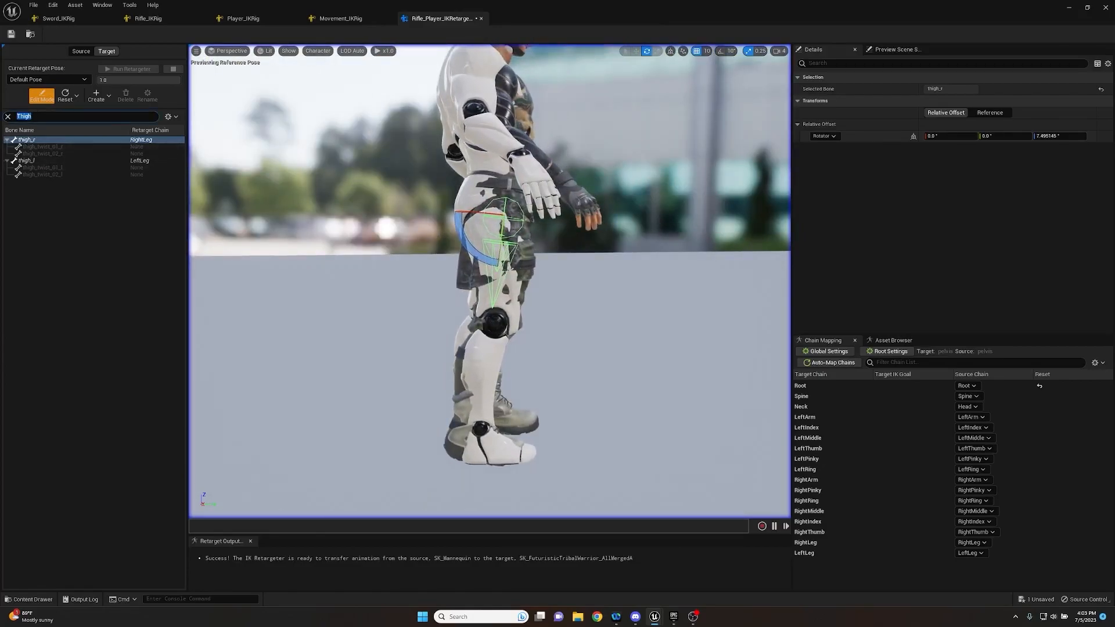
- Rotate the target's calf_r bone about -5.4° on Z to line it up with the source's lower leg
type("Calf")
left_click(142, 140)
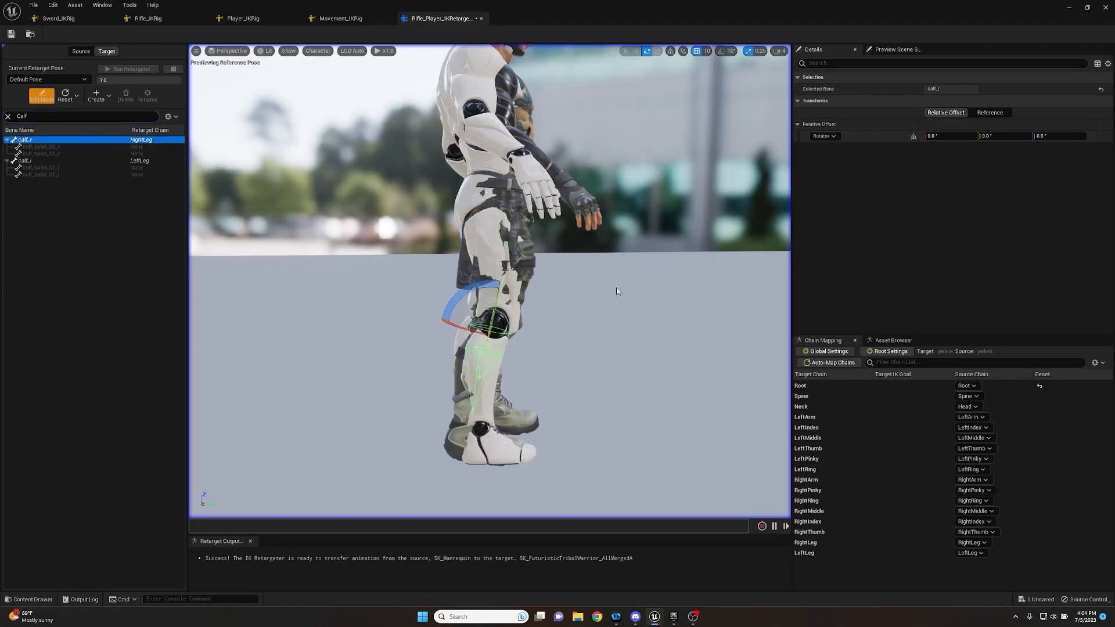
mouse_move(488, 281)
left_mouse_down()
mouse_move(476, 287)
mouse_move(486, 286)
left_mouse_up()
left_click_drag(503, 376, 501, 376)
left_click_drag(406, 273, 278, 293, "alt")
right_click_drag(489, 291, 444, 251)
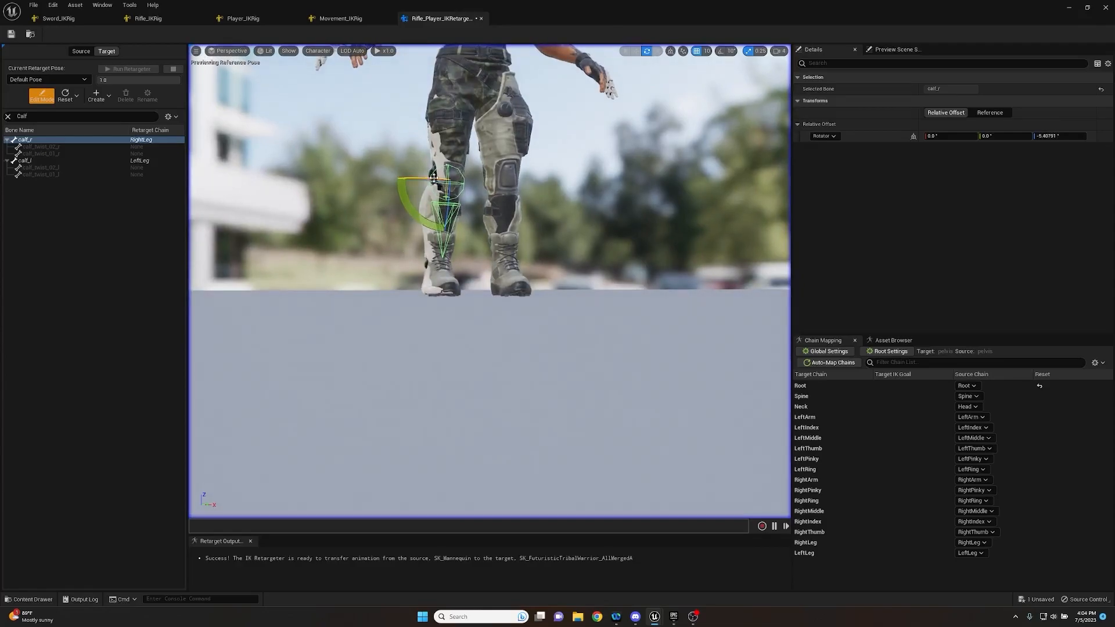
- Adjust the target's thigh_r rotation to about 2.4° on X, 1.3° on Y and 7.5° on Z
left_click(61, 139)
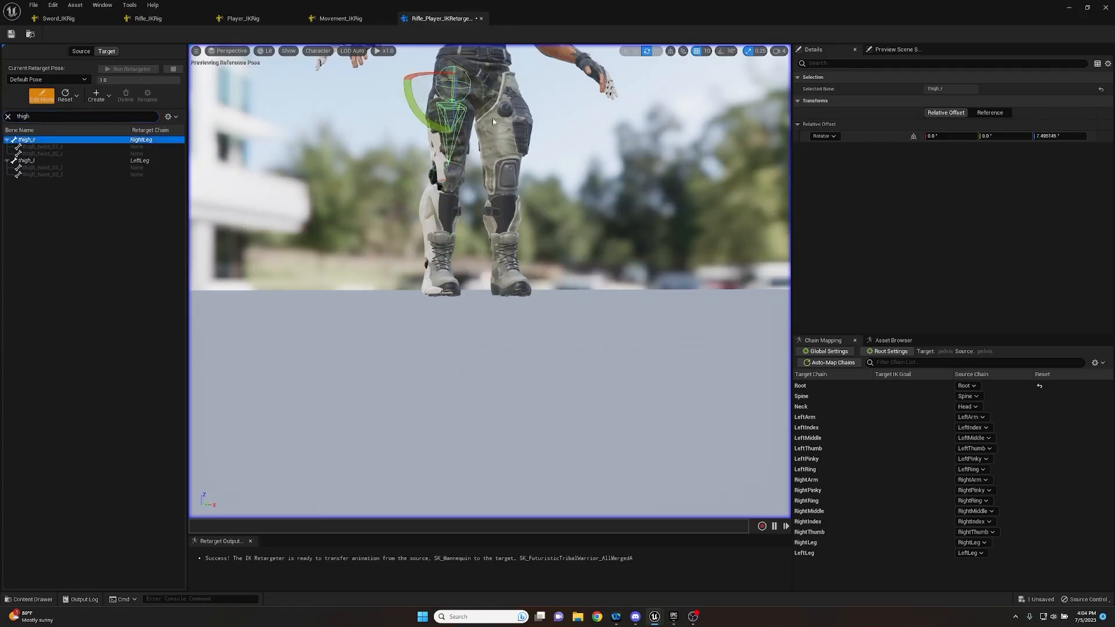
right_click_drag(438, 79, 434, 133)
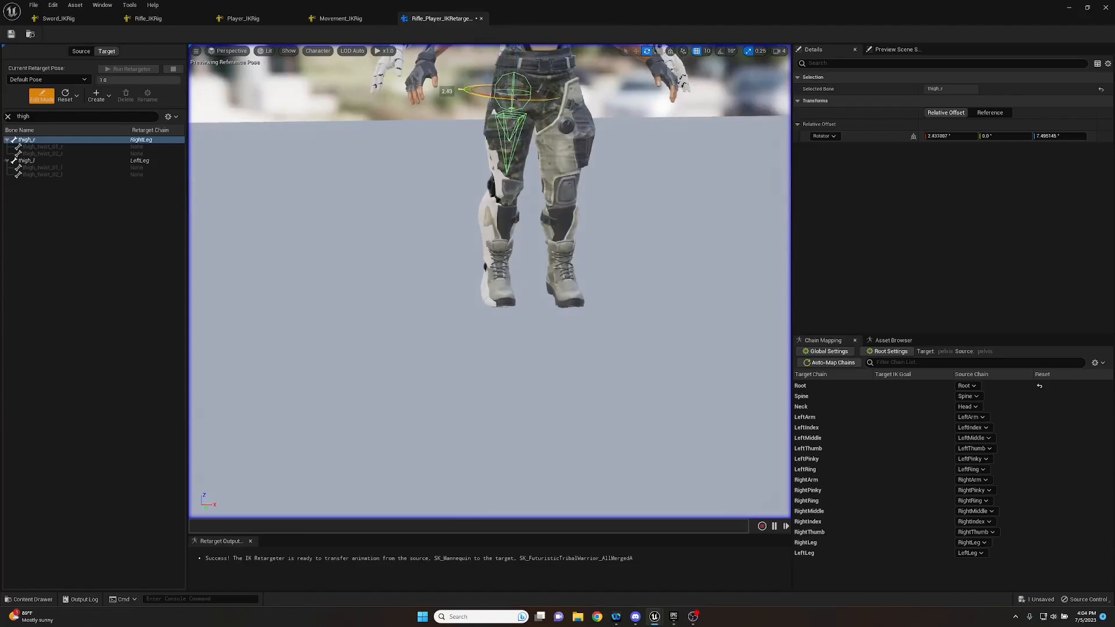
left_click_drag(479, 57, 488, 54)
right_click_drag(488, 54, 673, 15)
key("s")
key("a")
key("w")
key("a")
key("w")
key("d")
key("w")
key("d")
key("a")
right_click_drag(360, 96, 409, 115)
key("e")
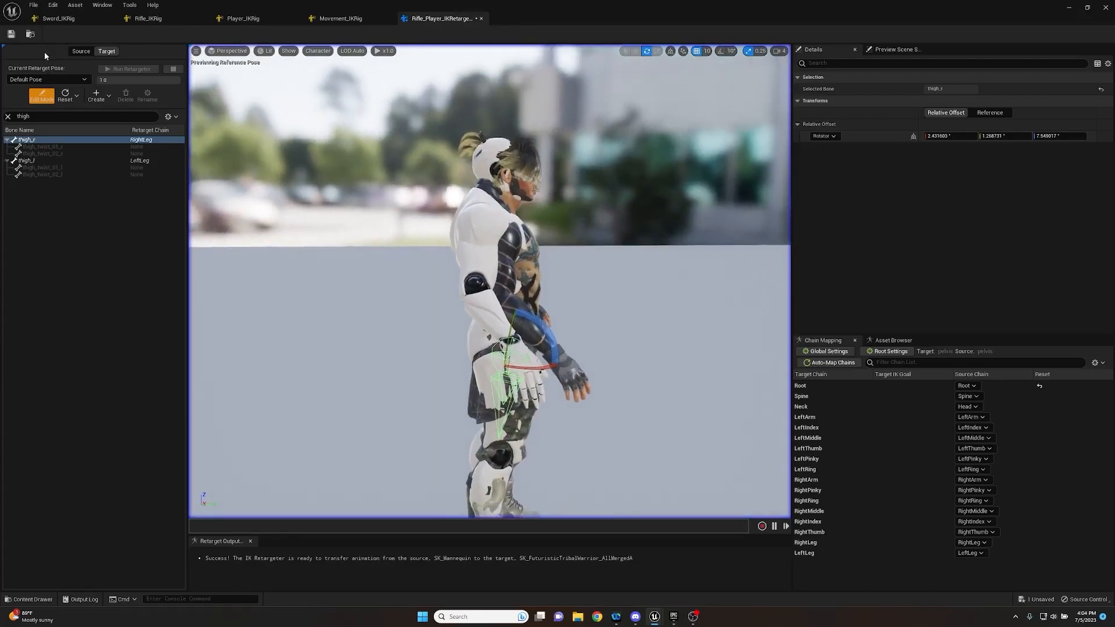
- Leave pose editing, preview the W2_Crouch_Aim_L_90 animation on both characters and examine how the target follows the source
left_click(42, 95)
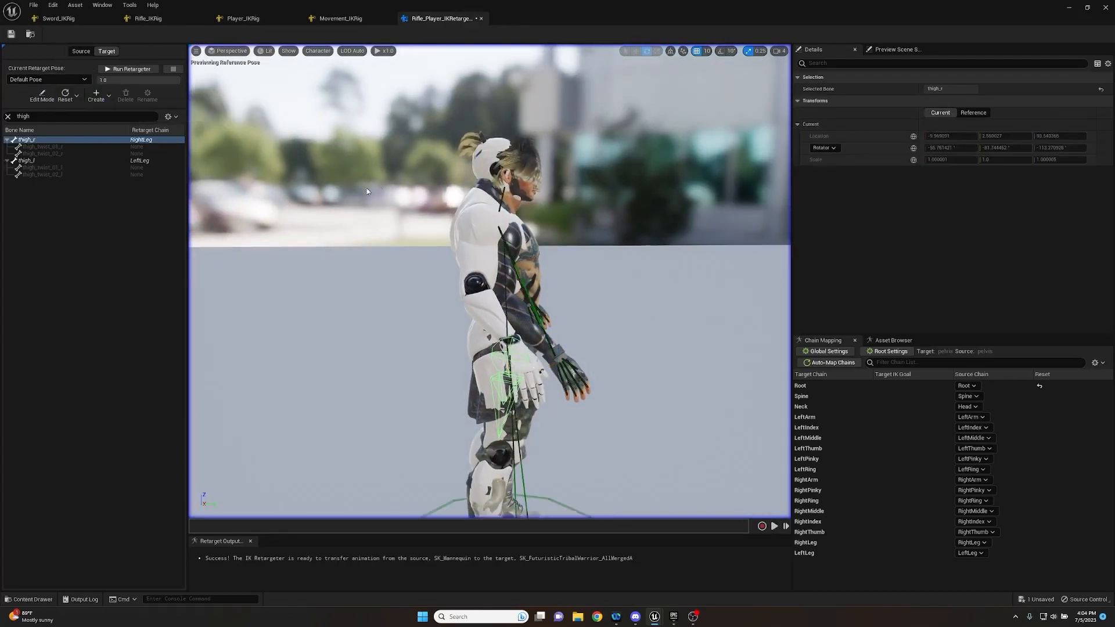
right_click_drag(726, 314, 709, 321)
left_click(911, 340)
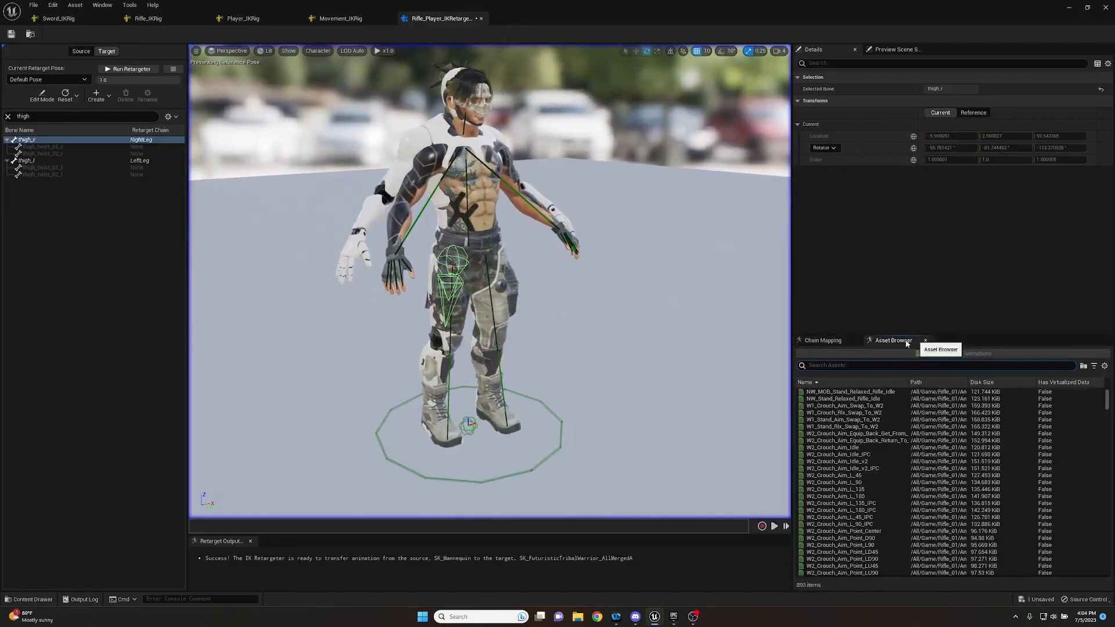
left_click(837, 482)
right_click_drag(603, 326, 499, 308)
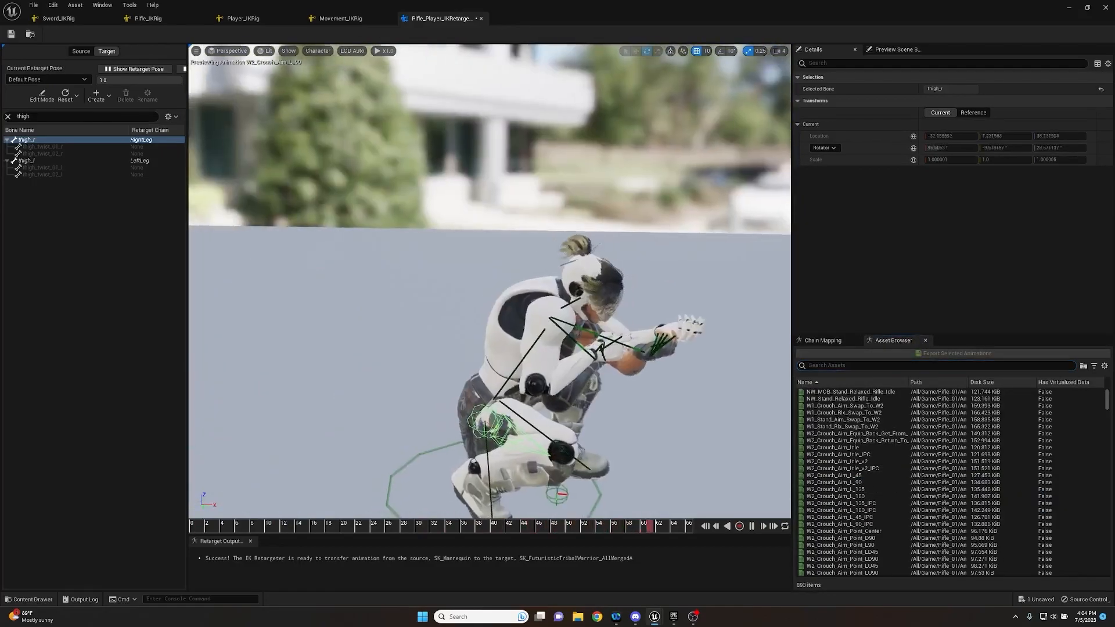
left_click(632, 312)
right_click_drag(634, 312, 430, 305)
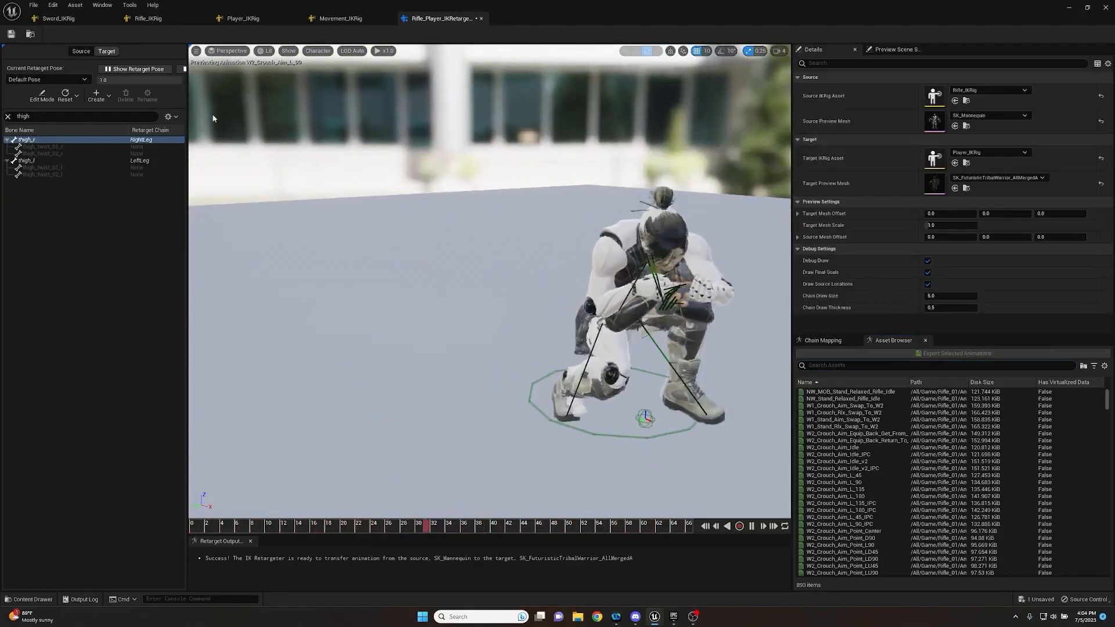
- Reopen the target pose for editing and rotate clavicle_r about 93° on Z
left_click(42, 94)
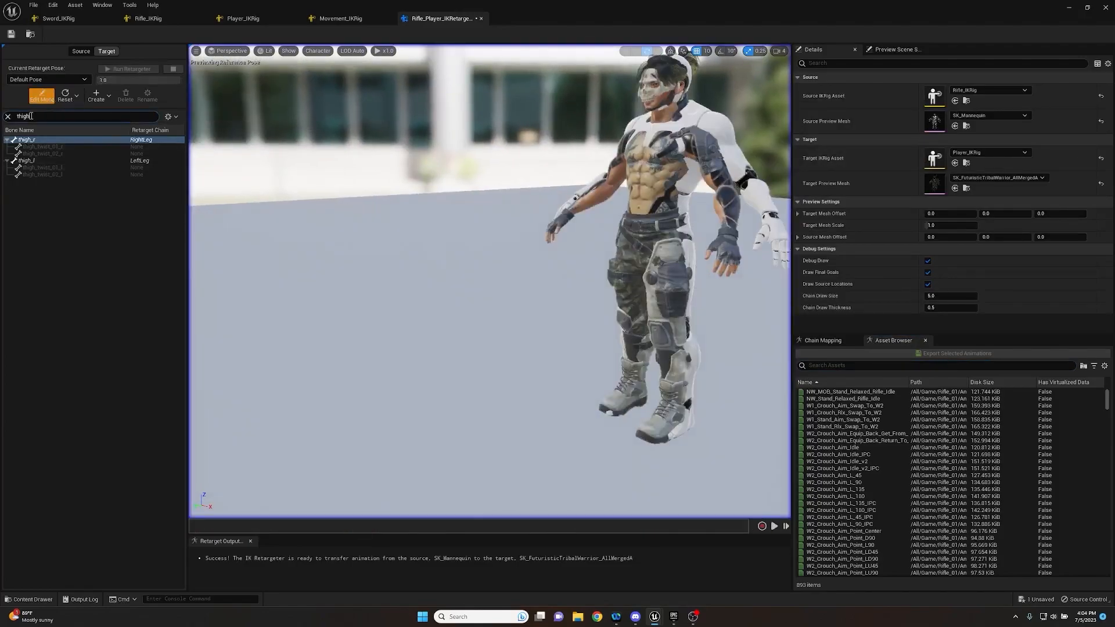
type("clav")
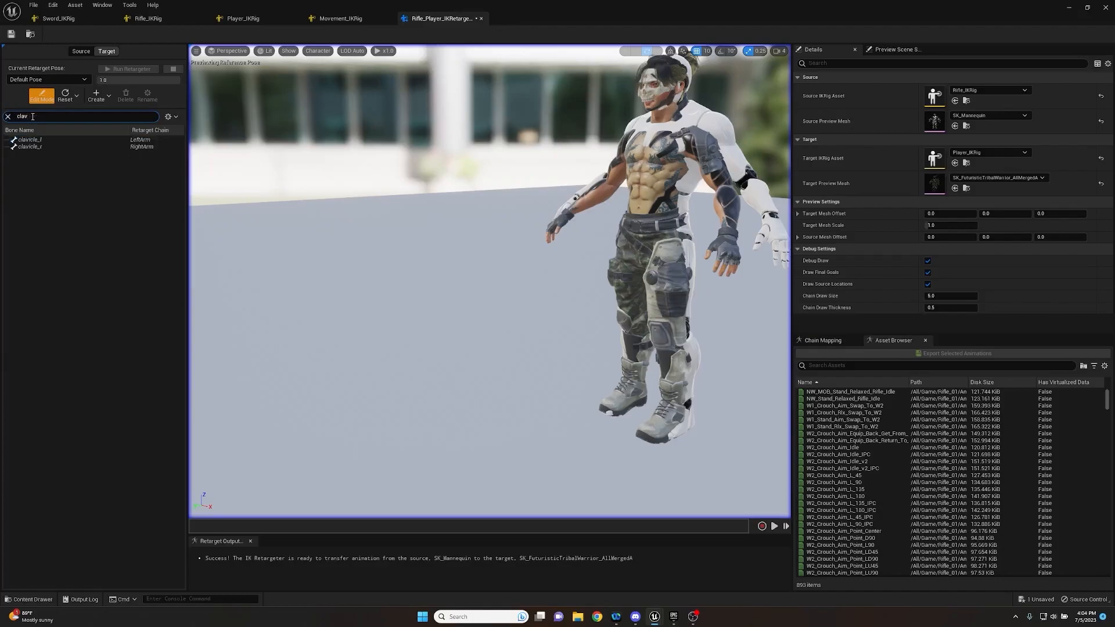
left_click(28, 147)
key("f")
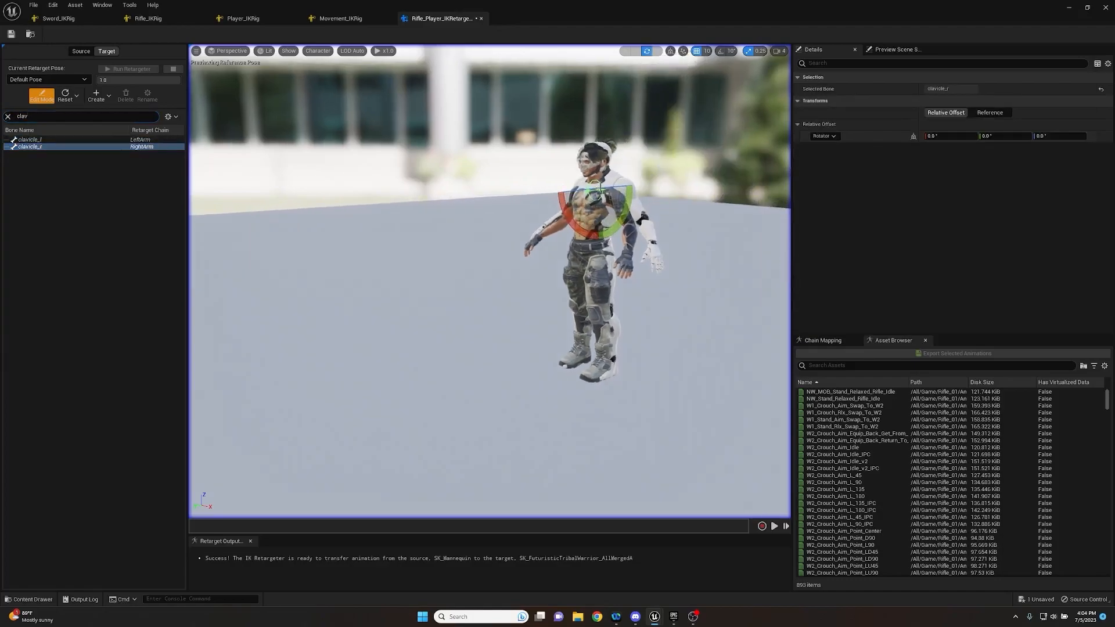
left_click_drag(609, 189, 390, 68)
- Leave pose editing and examine from several sides how the rotated clavicle affects the crouch aim animation
left_click(38, 96)
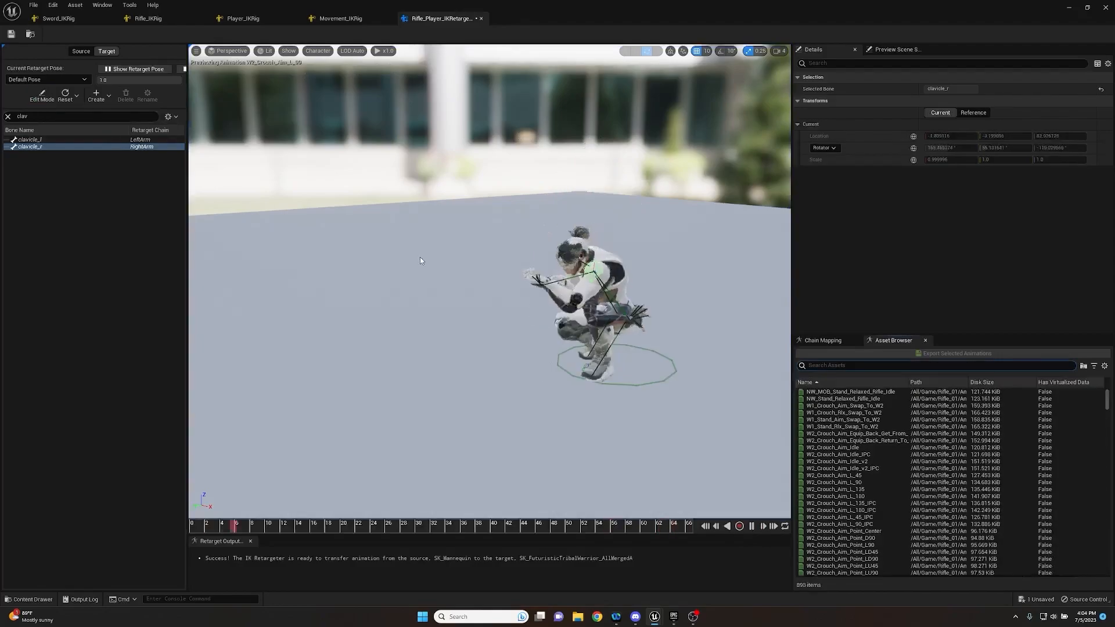
key("w")
key("d")
right_click_drag(475, 273, 250, 279)
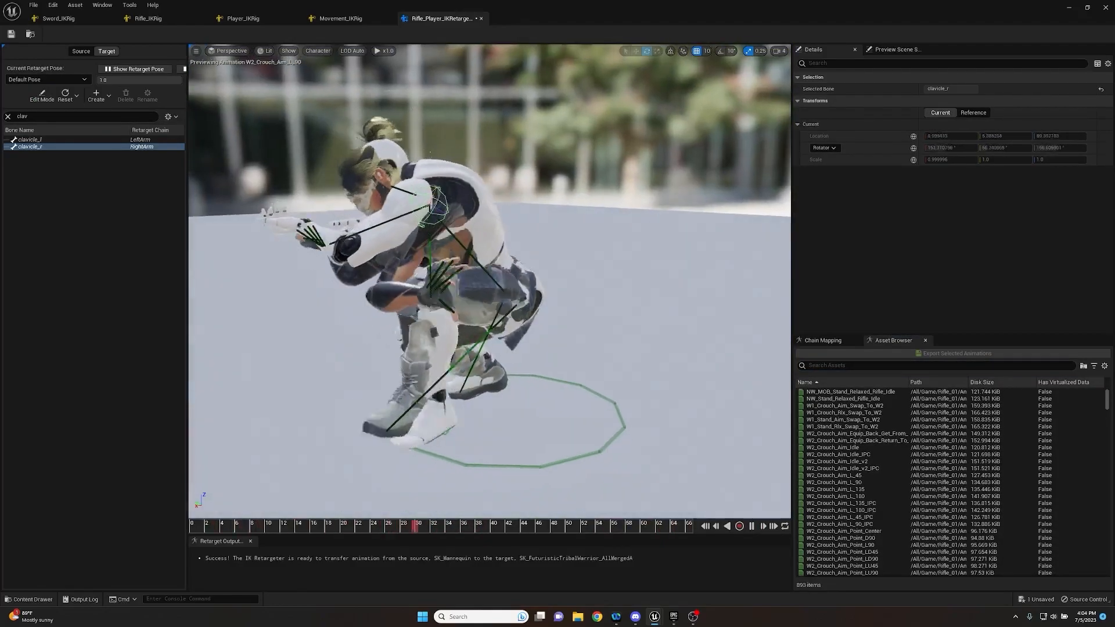
key("a")
right_click_drag(472, 273, 645, 280)
key("a")
right_click_drag(477, 274, 566, 290)
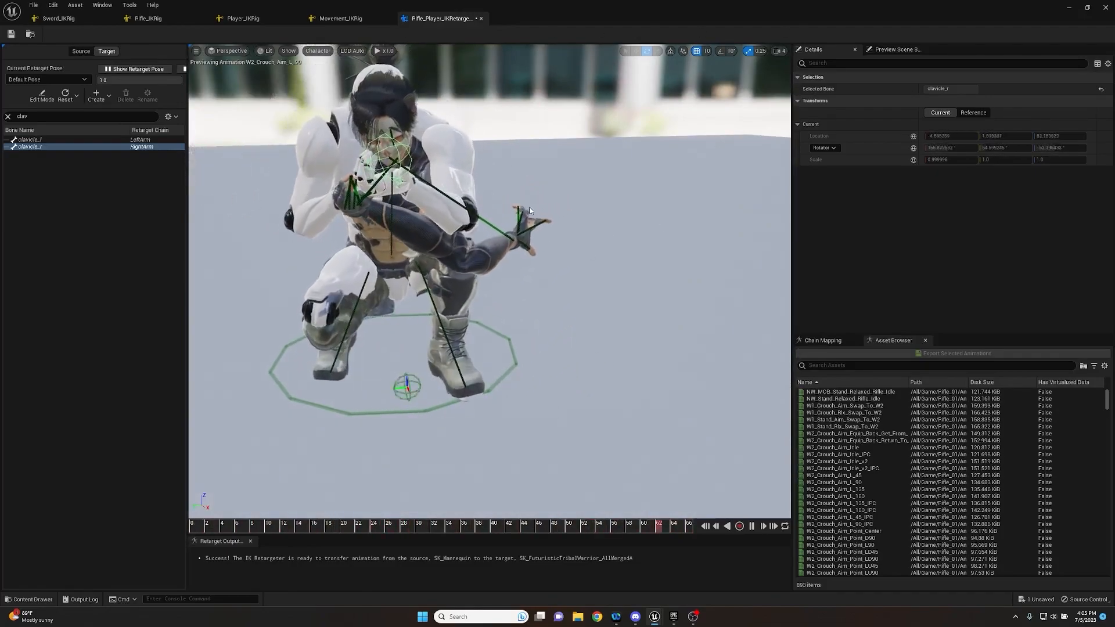
left_click(66, 97)
left_click(65, 99)
left_click(65, 99)
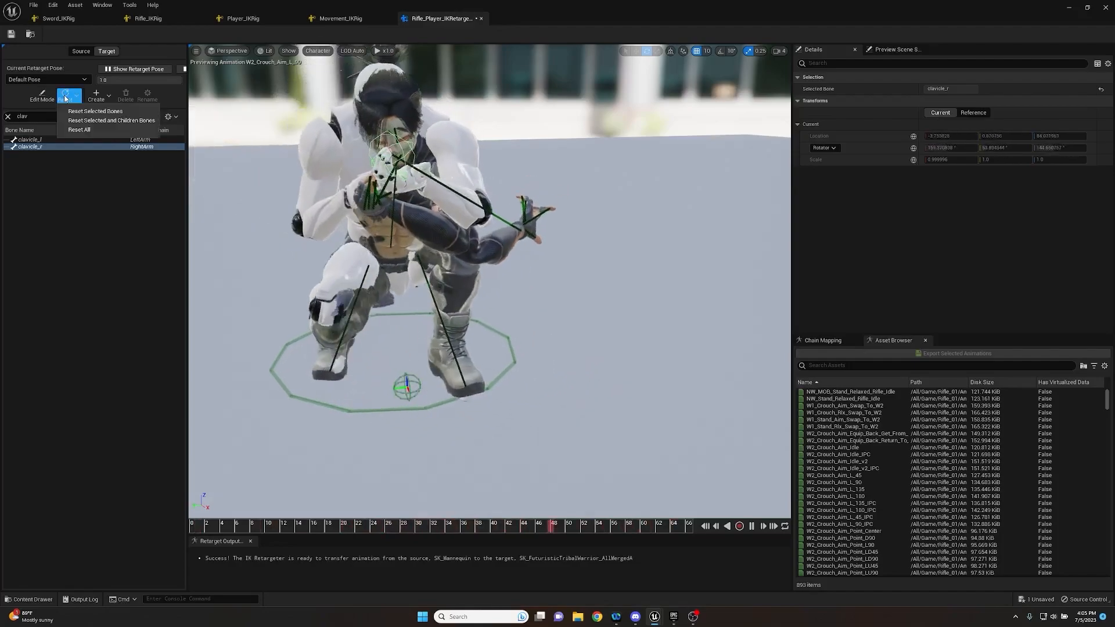
left_click(41, 95)
left_click(64, 100)
right_click_drag(342, 206, 482, 217)
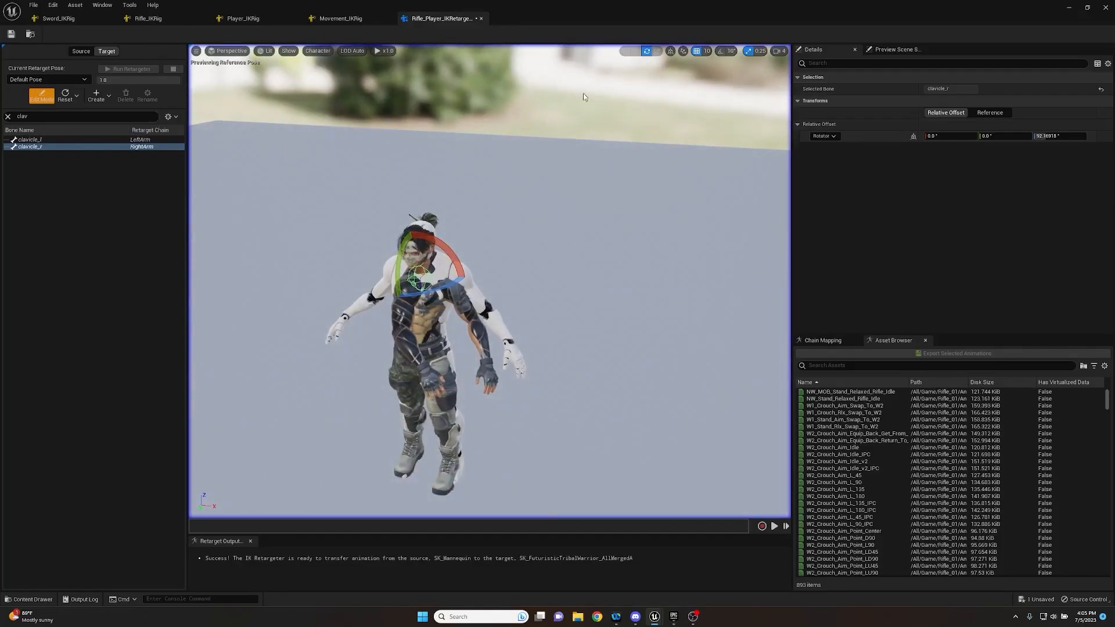
right_click_drag(506, 224, 520, 209)
right_click_drag(489, 235, 488, 233)
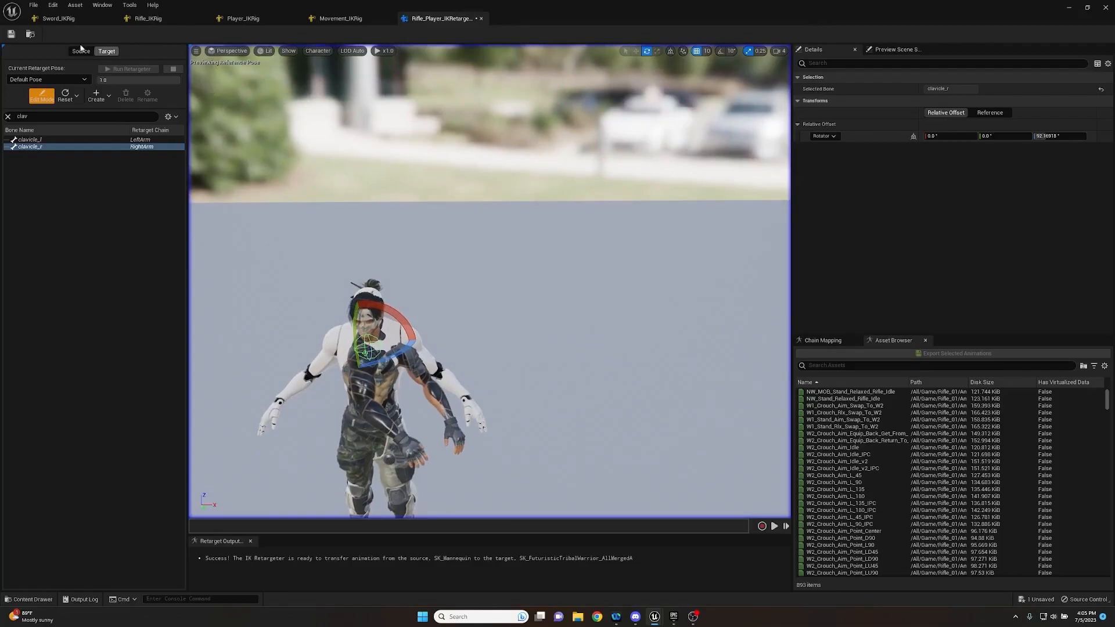
left_click(41, 96)
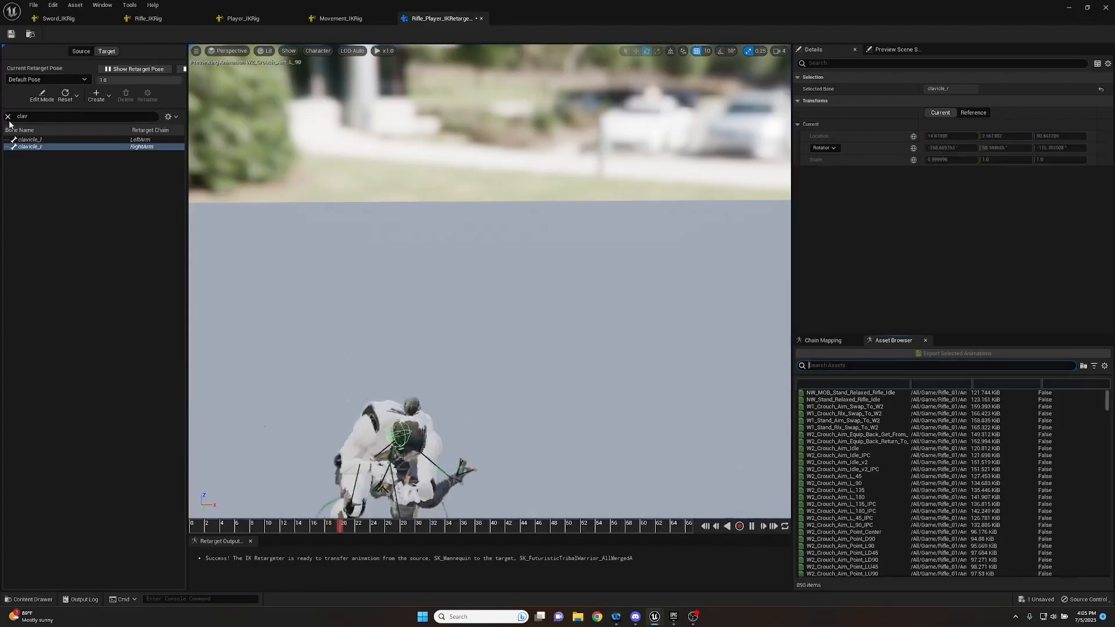
- Clear the bone filter and reset all bones of the target's Default Pose
left_click(8, 117)
left_click(66, 97)
left_click(95, 131)
scroll(360, 273, "down", 3)
right_click_drag(360, 273, 302, 302)
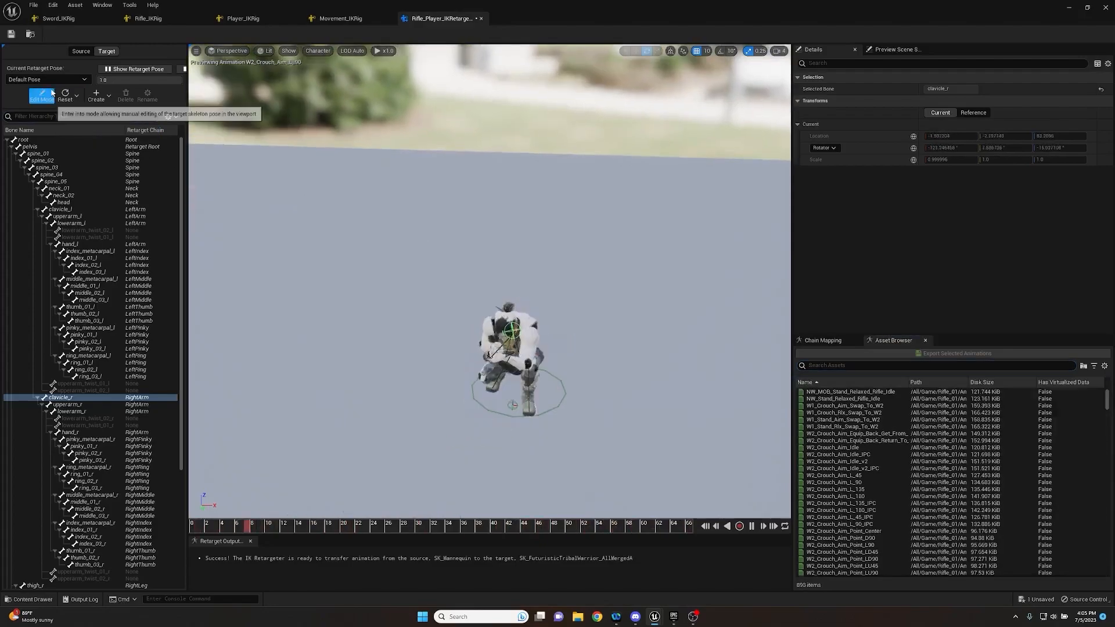
- Pause the crouch aim preview, examine the target's pose against the source, and return to the main level editor
left_click(386, 256)
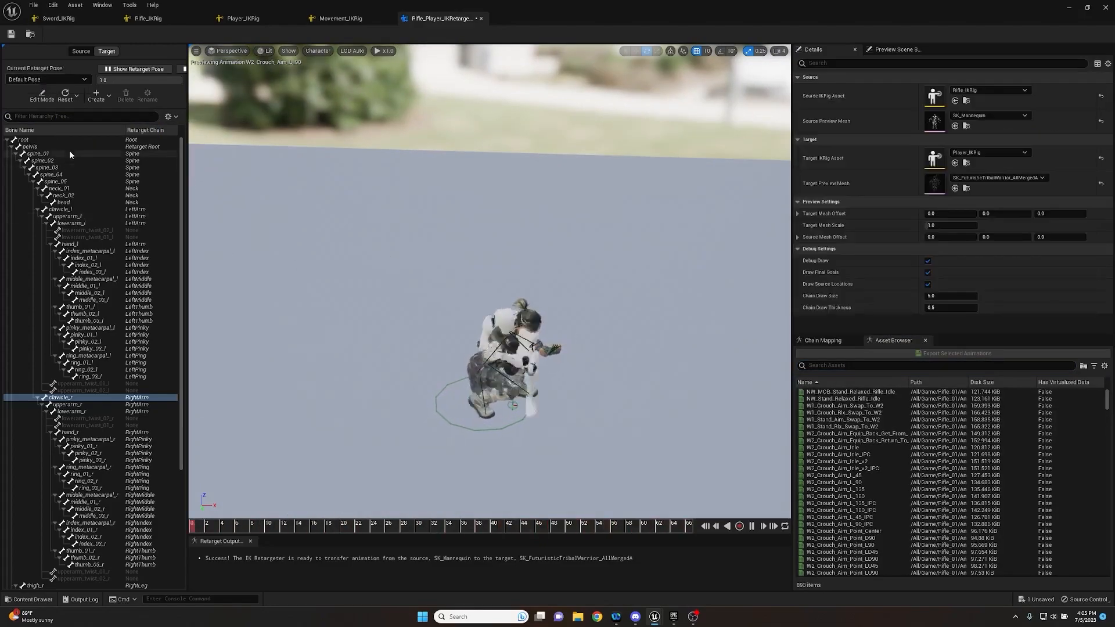
key("w")
right_click_drag(701, 322, 623, 292)
key("d")
key("a")
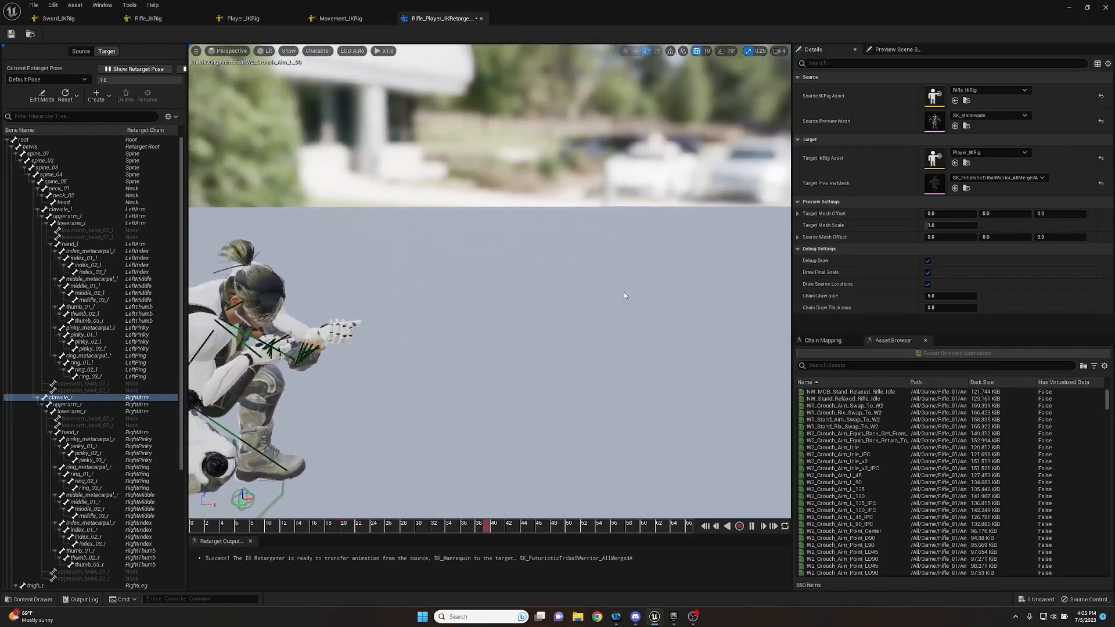
left_click(751, 527)
key("d")
right_click_drag(697, 407, 685, 386)
key("s")
key("w")
key("a")
key("a")
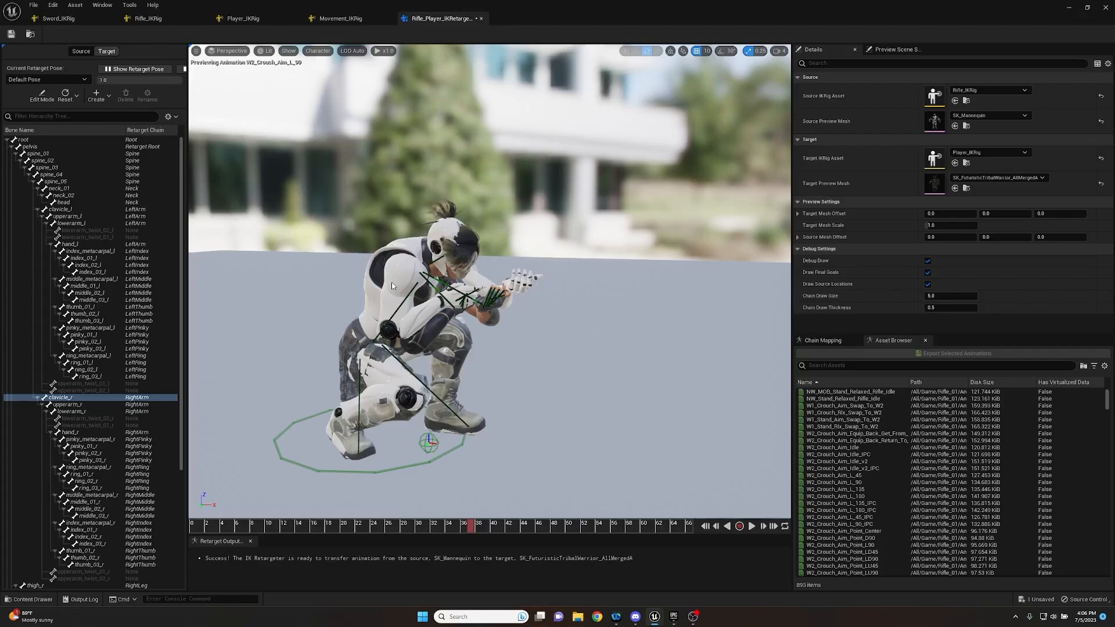
left_click(1069, 7)
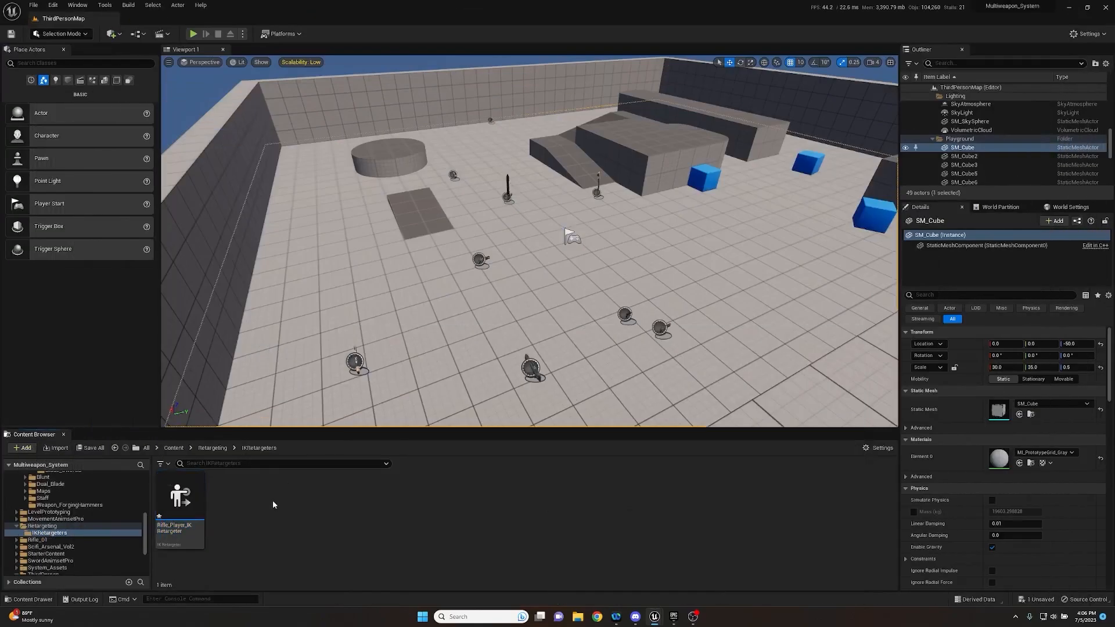